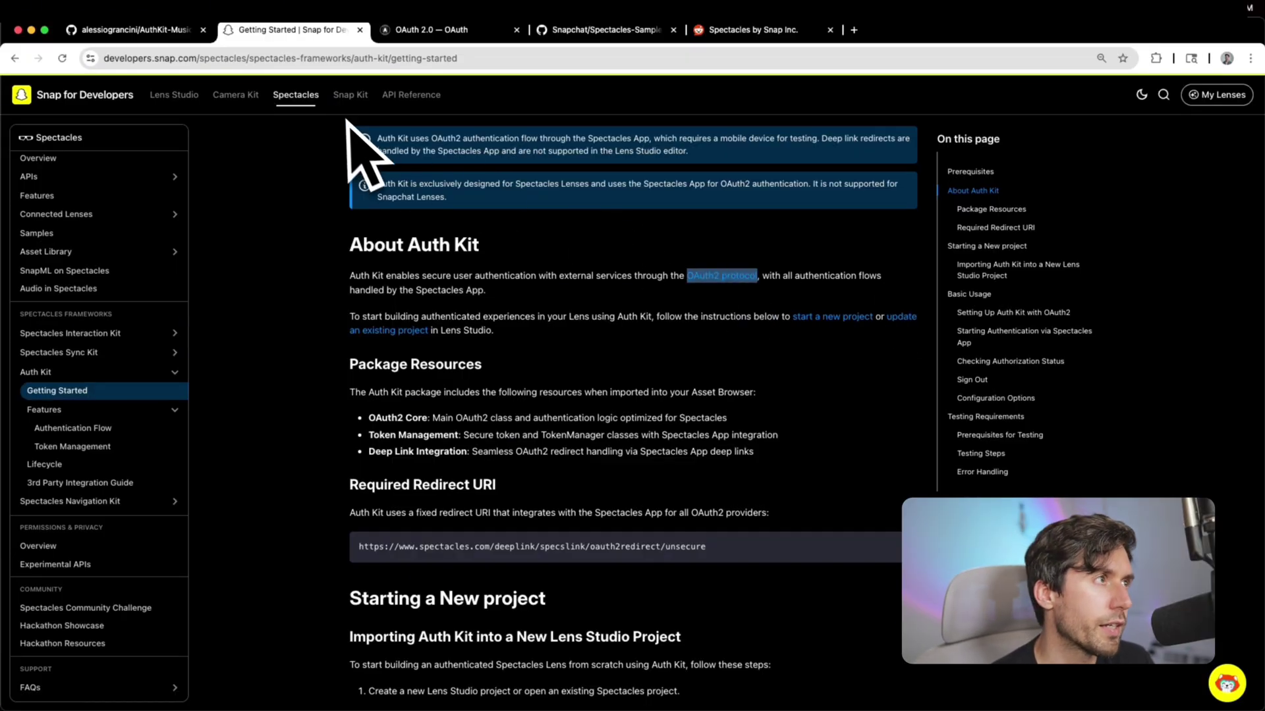
# - Go to the Spectacles documentation home page on Snap for Developers
pyautogui.click(297, 104)
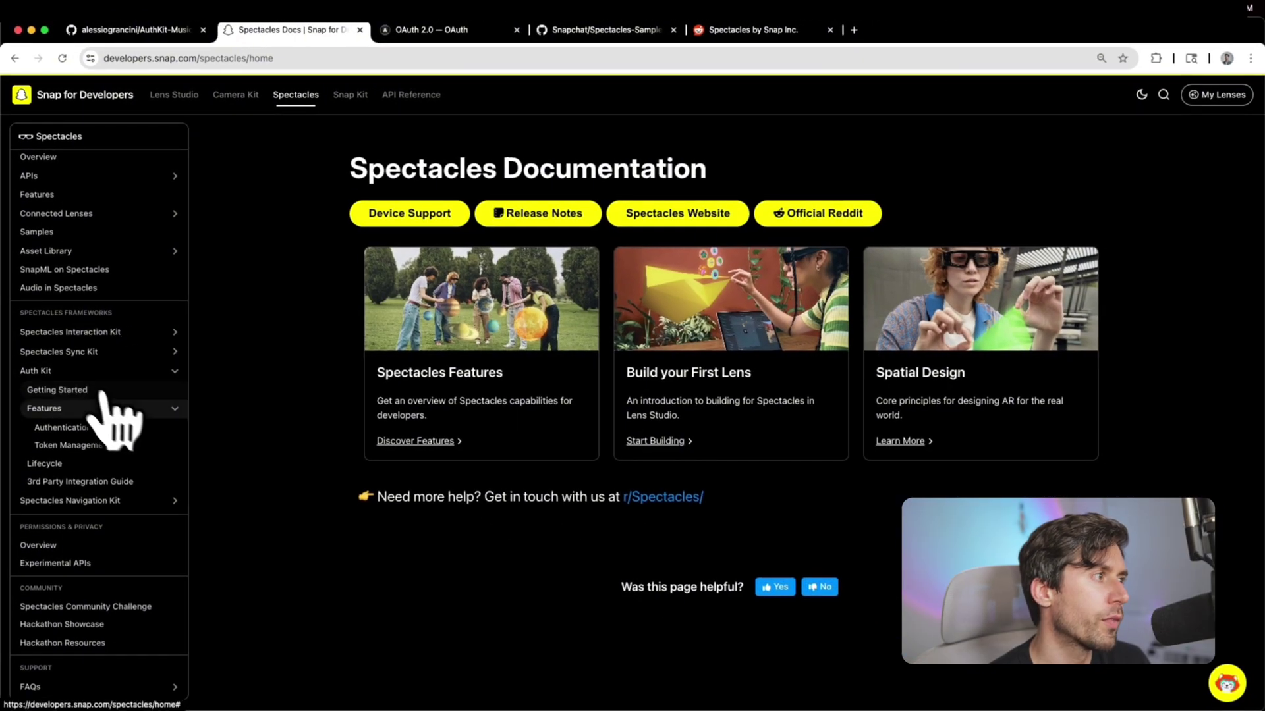
# - Open Auth Kit > Getting Started and scroll down to the Starting a New project steps
pyautogui.click(52, 390)
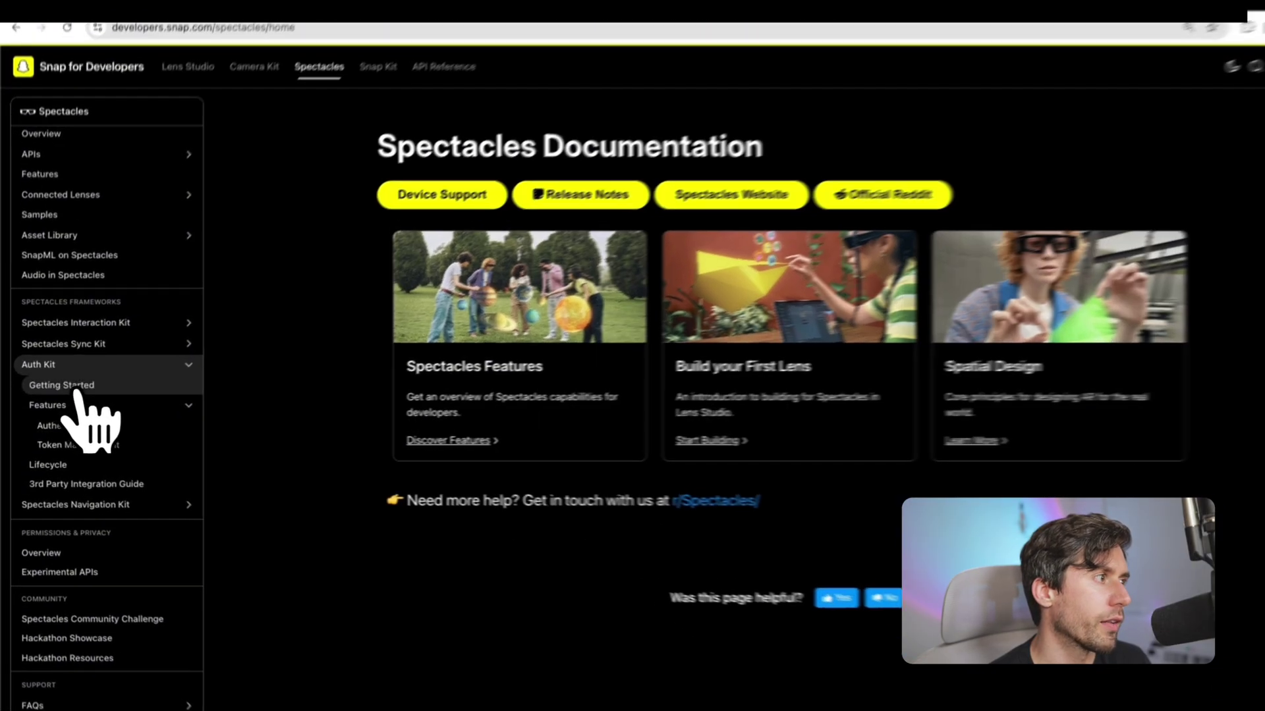
pyautogui.scroll(-4, 560, 395)
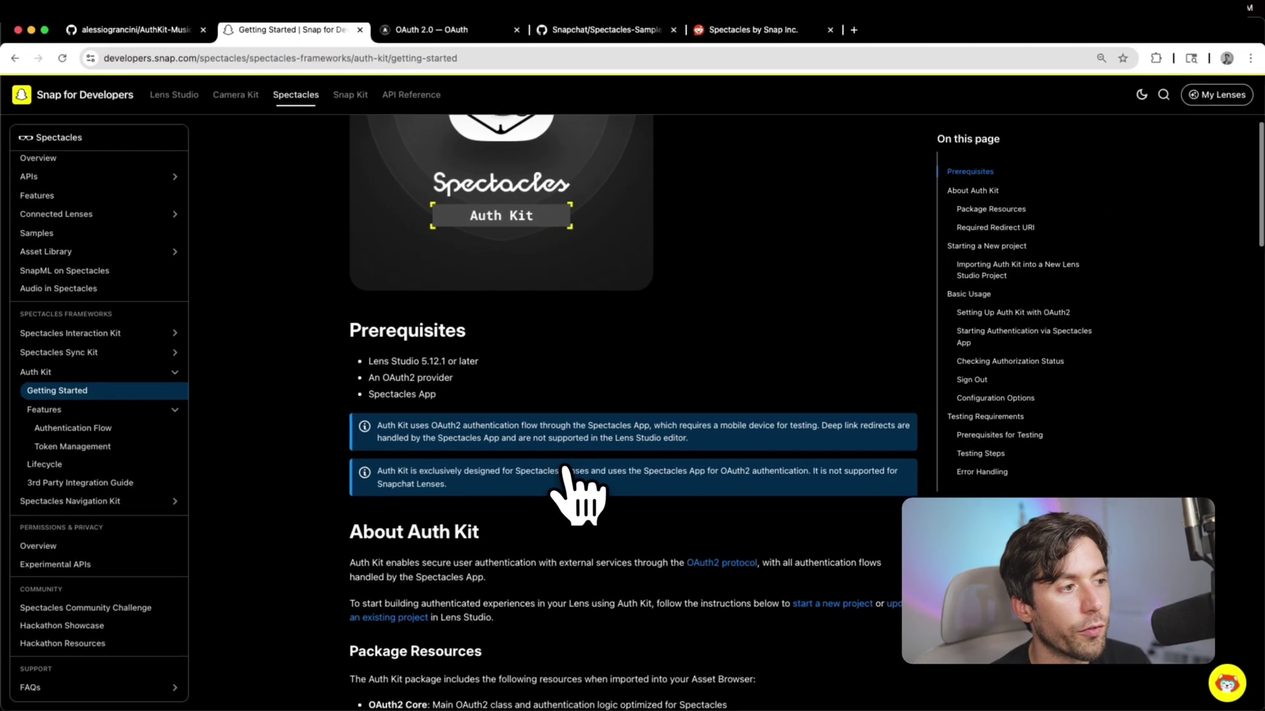
pyautogui.scroll(-6, 567, 471)
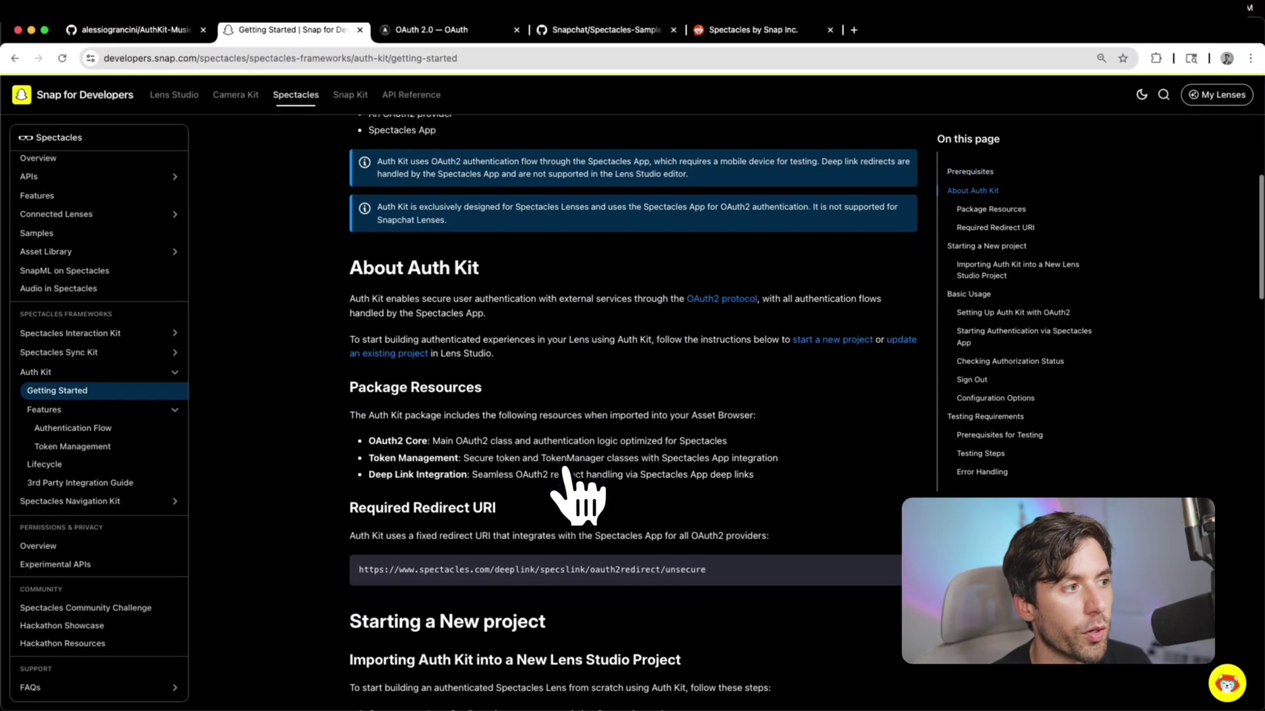
pyautogui.scroll(2, 566, 470)
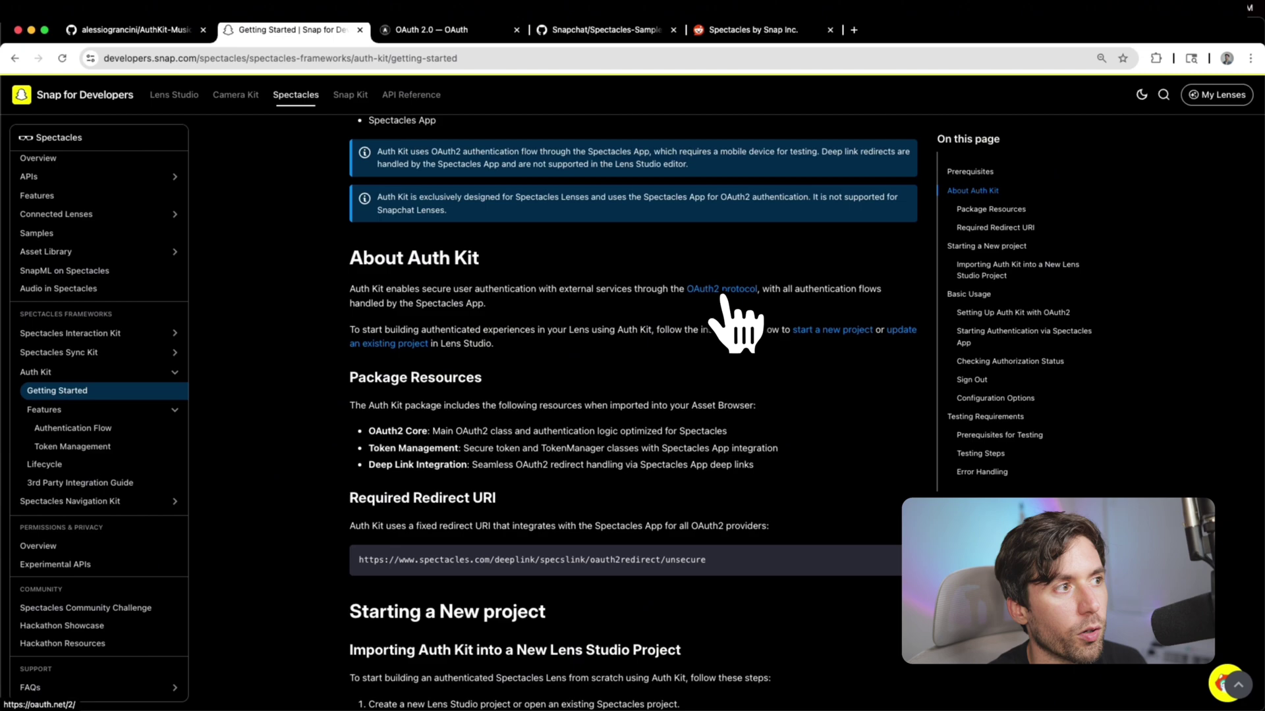
pyautogui.scroll(-1, 731, 343)
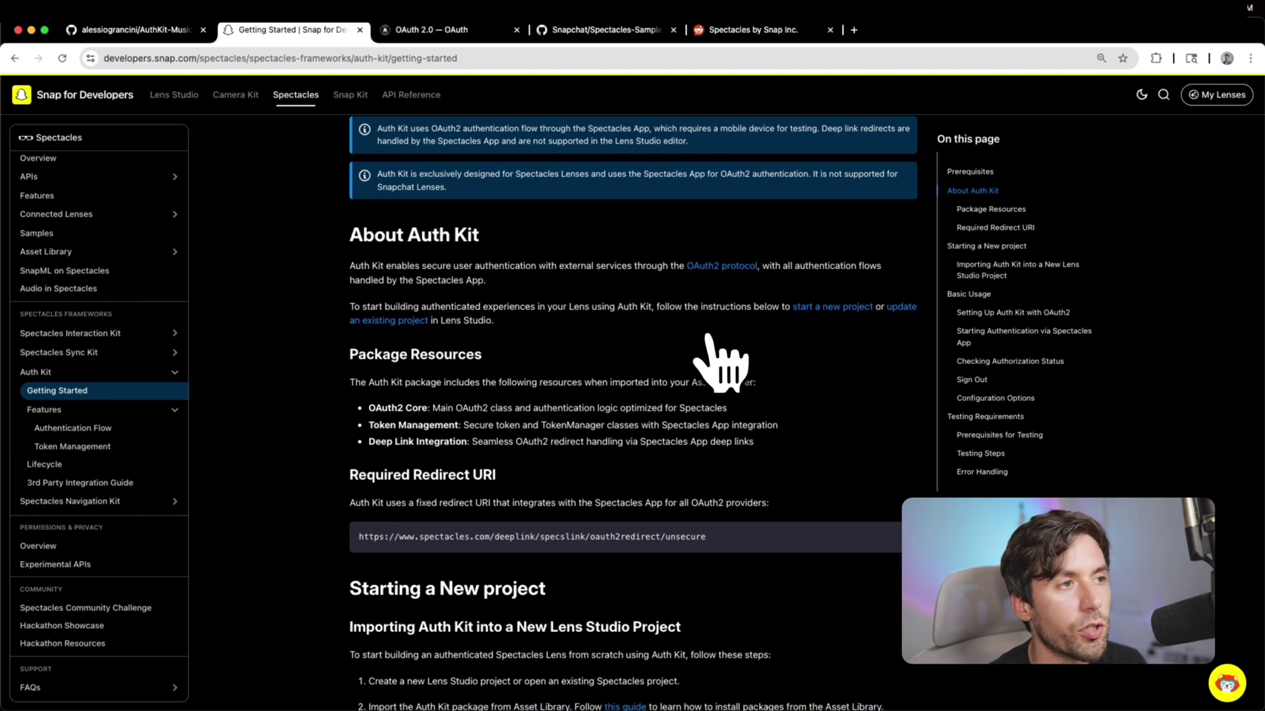
pyautogui.scroll(-3, 708, 337)
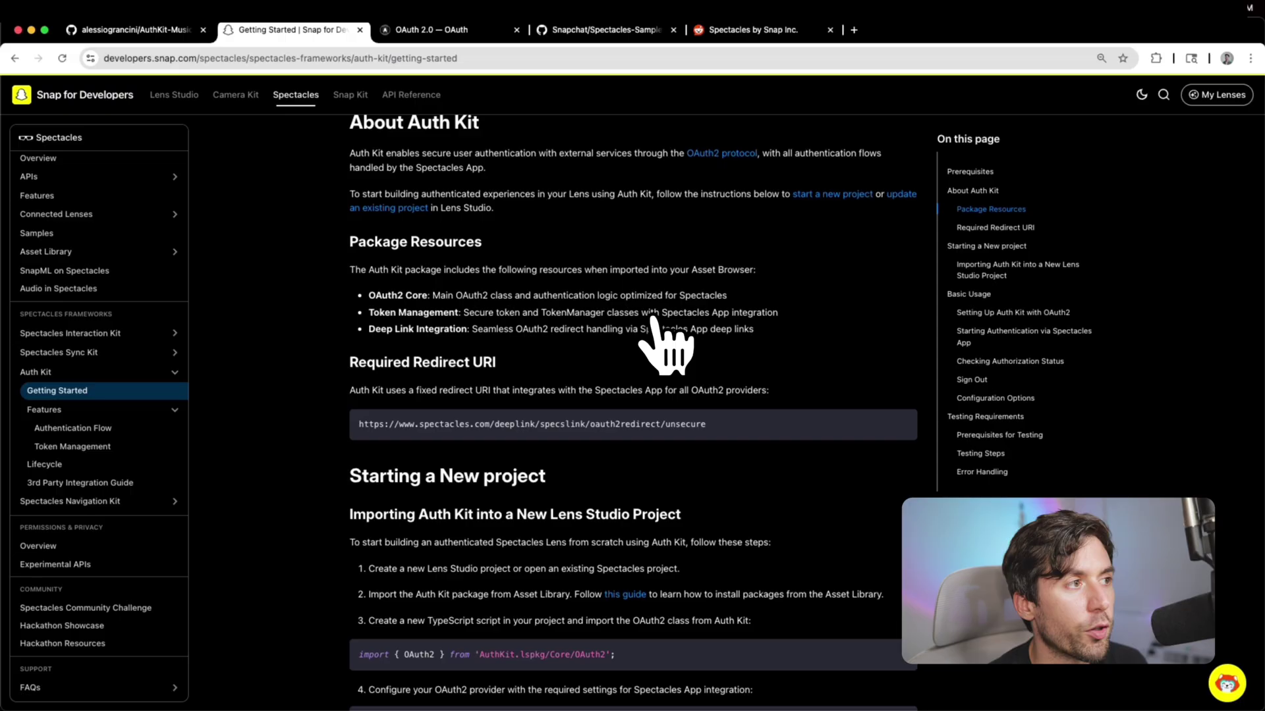
pyautogui.scroll(-10, 655, 322)
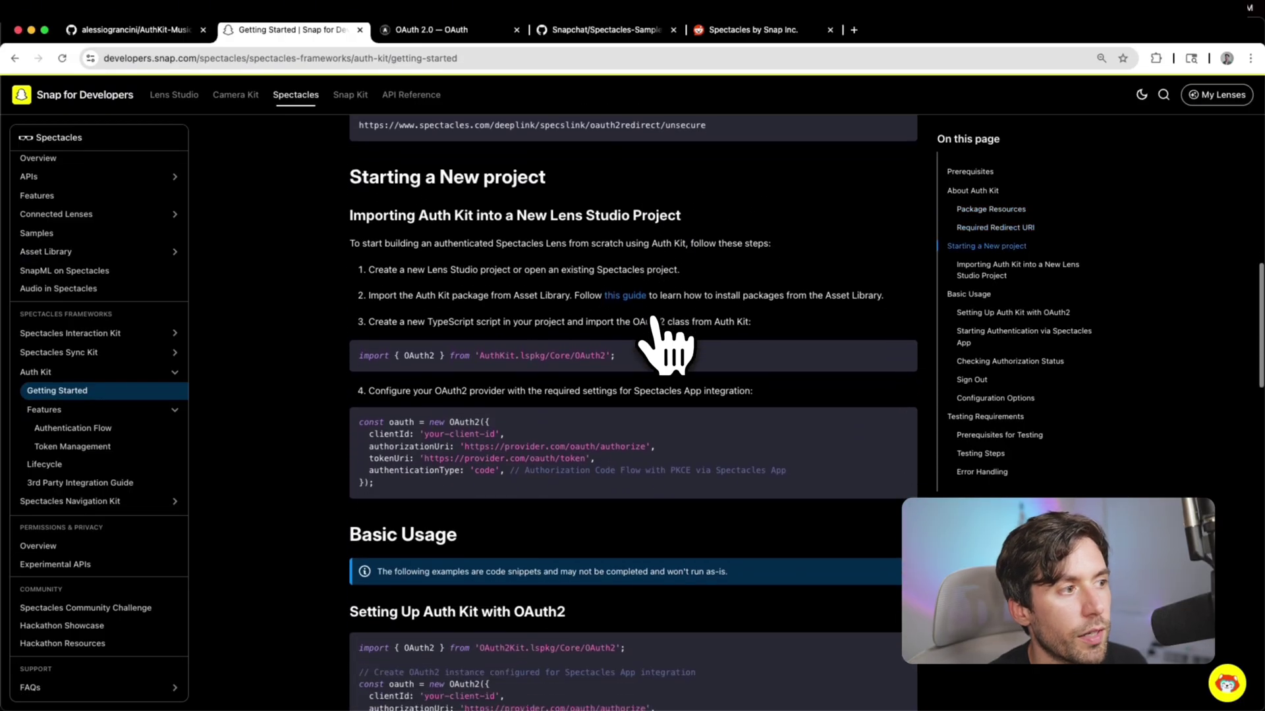
pyautogui.moveTo(530, 419); pyautogui.dragTo(356, 139)
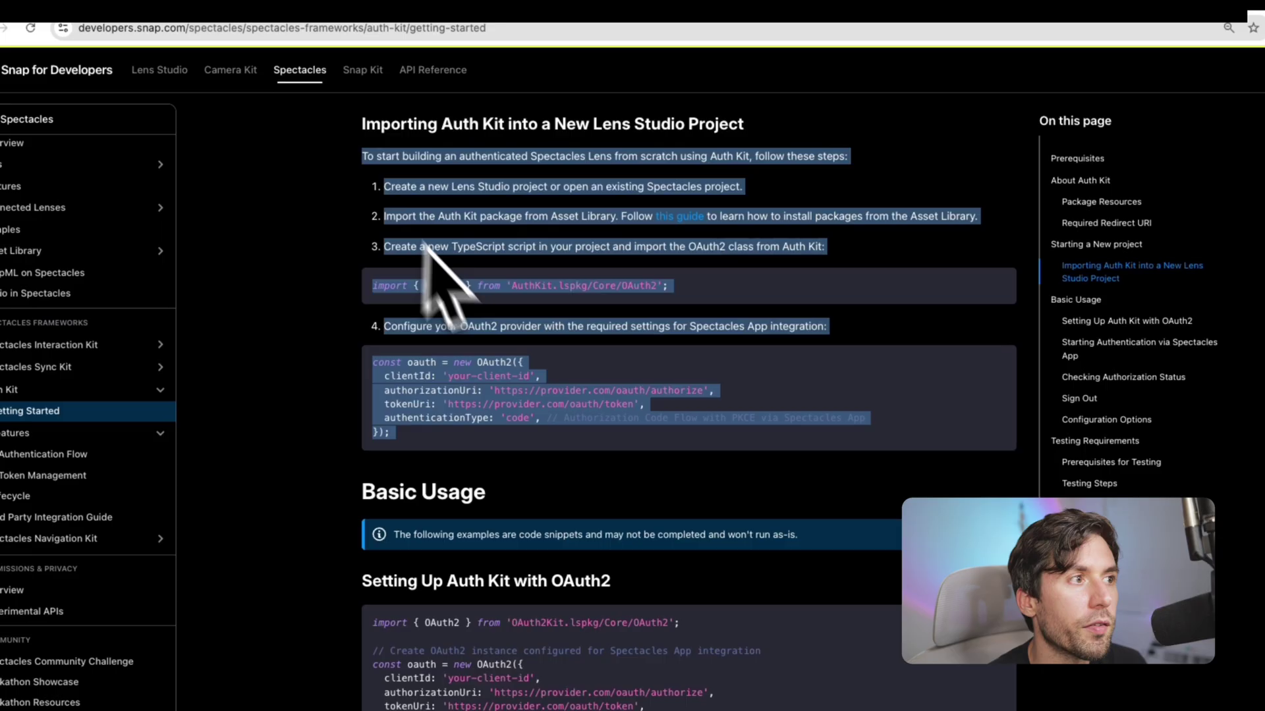
pyautogui.click(583, 301)
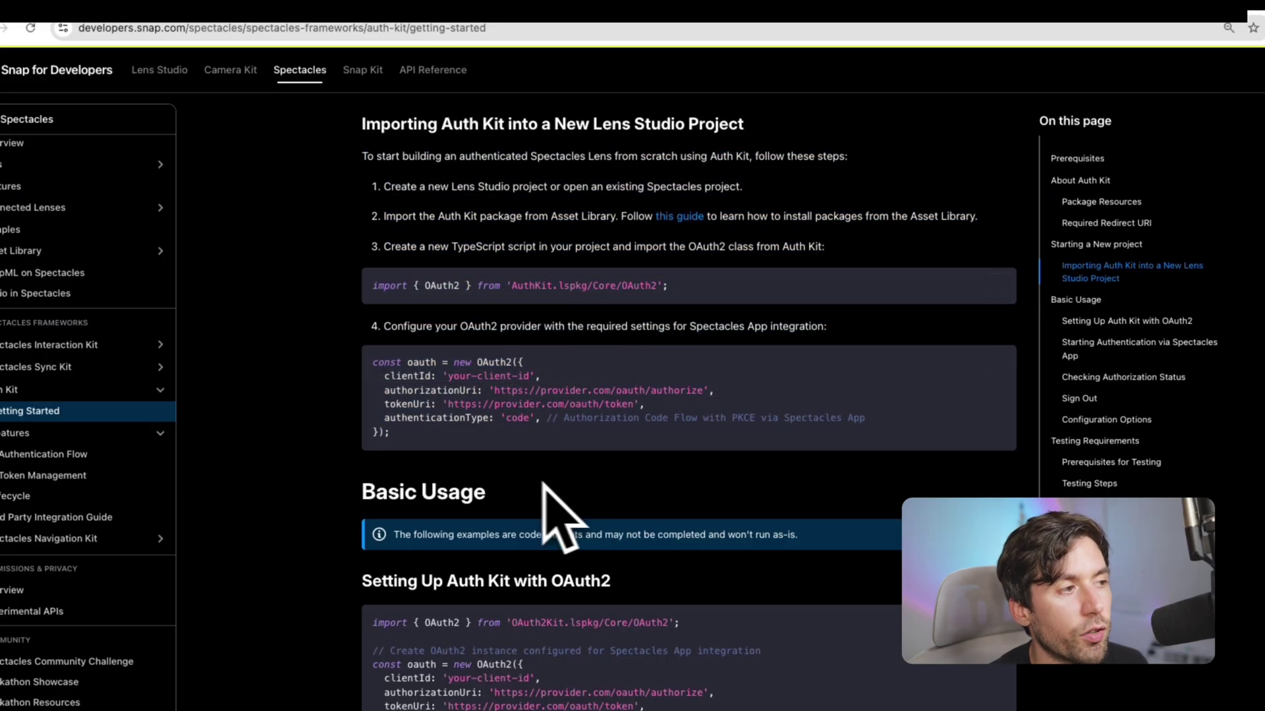
pyautogui.moveTo(372, 432); pyautogui.dragTo(355, 364)
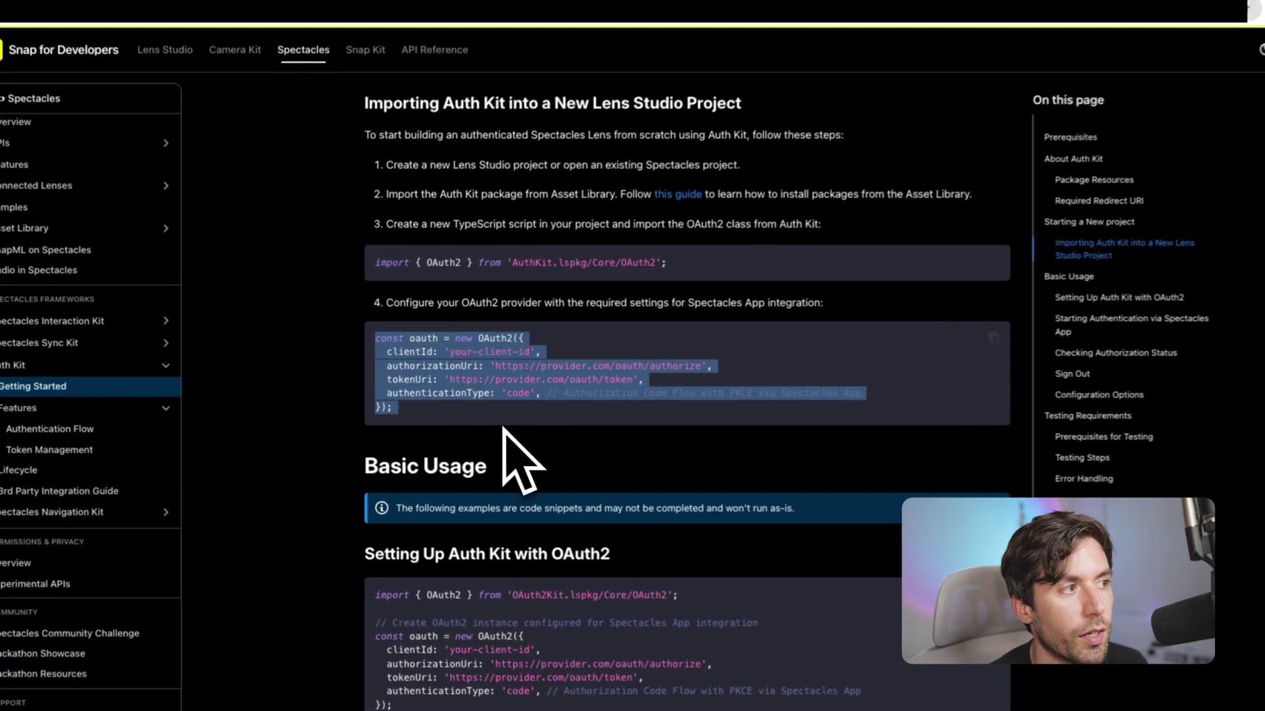
pyautogui.click(440, 440)
pyautogui.moveTo(472, 442); pyautogui.dragTo(376, 334)
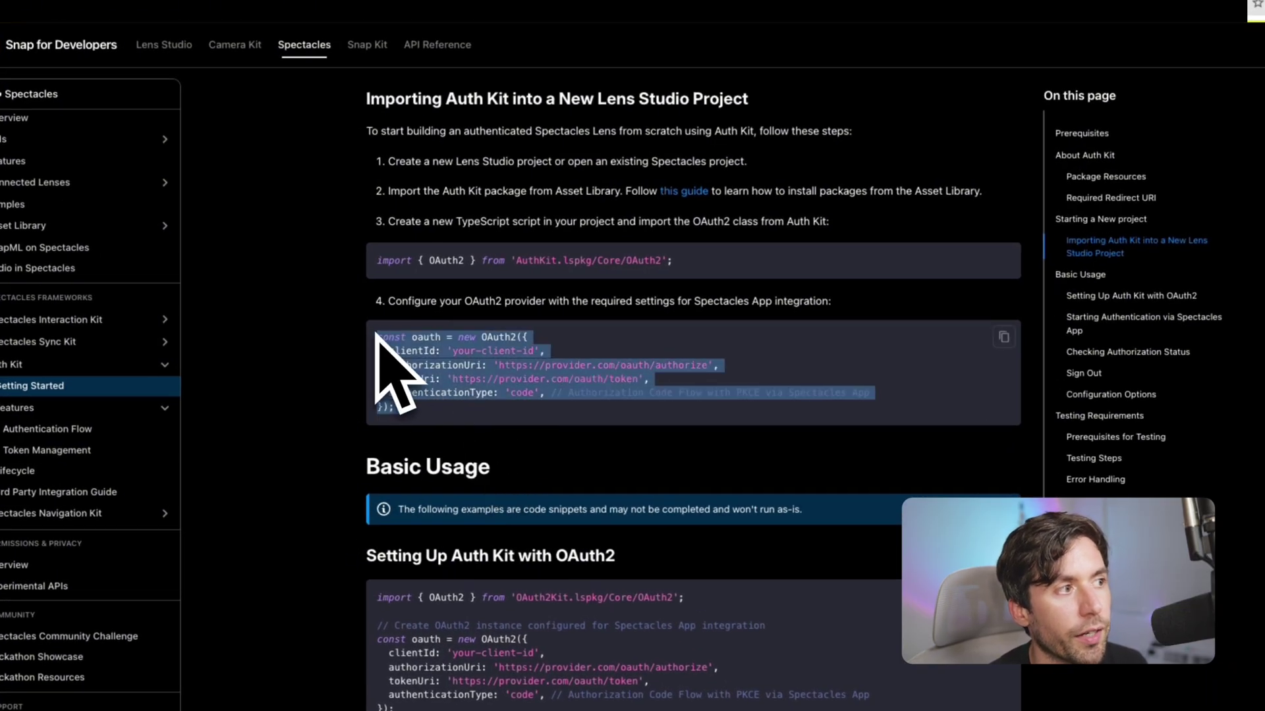
pyautogui.click(559, 359)
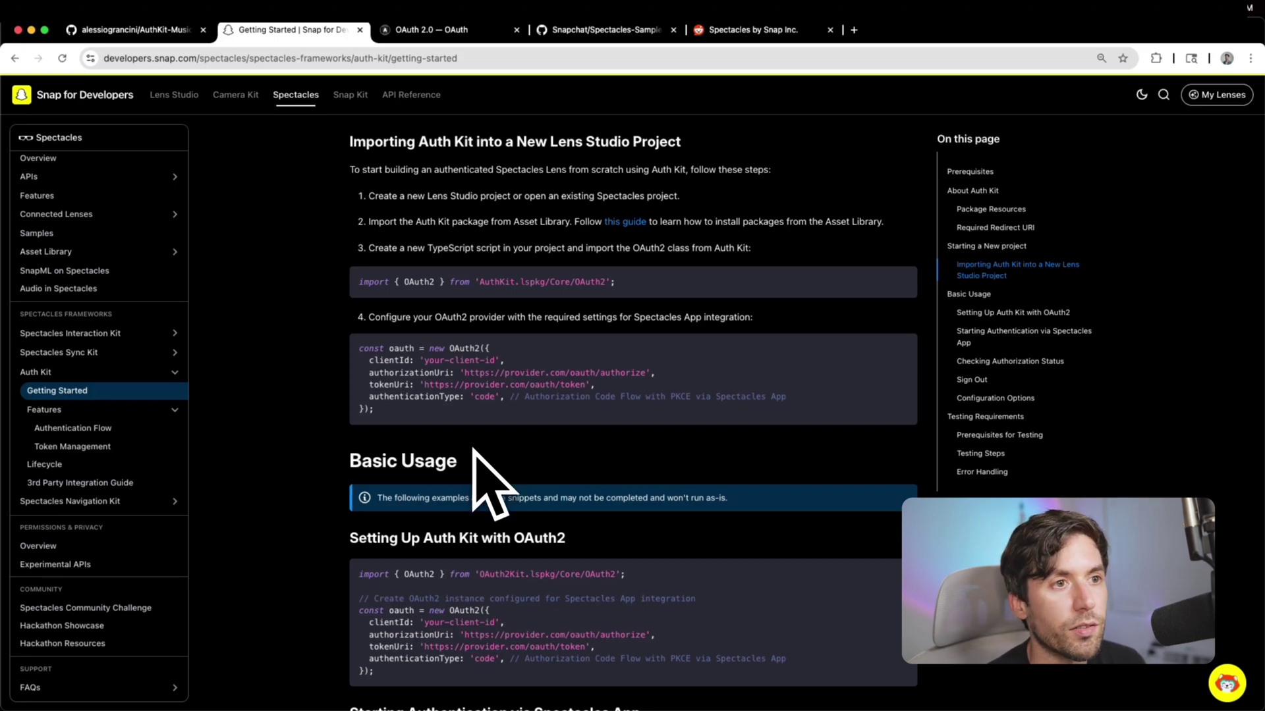
pyautogui.scroll(-1, 474, 452)
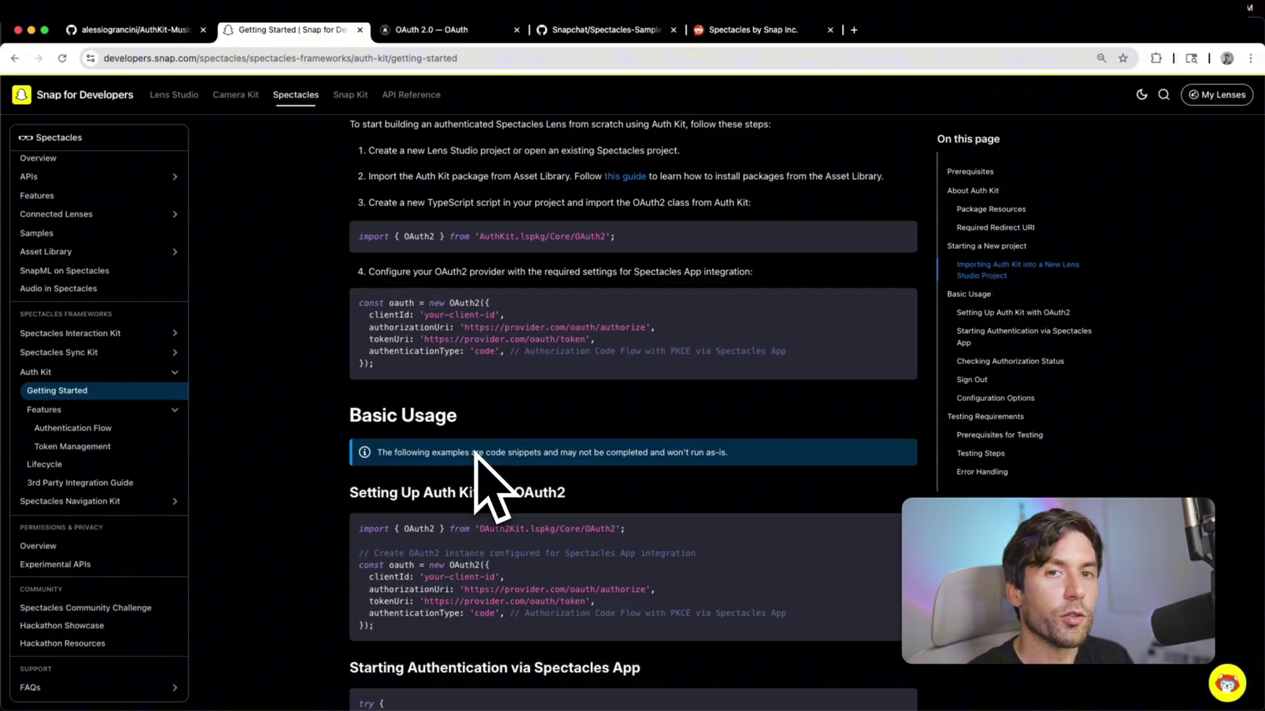
# - Scroll past the Basic Usage setup code to the Checking Authorization Status and Sign Out snippets
pyautogui.scroll(-5, 475, 453)
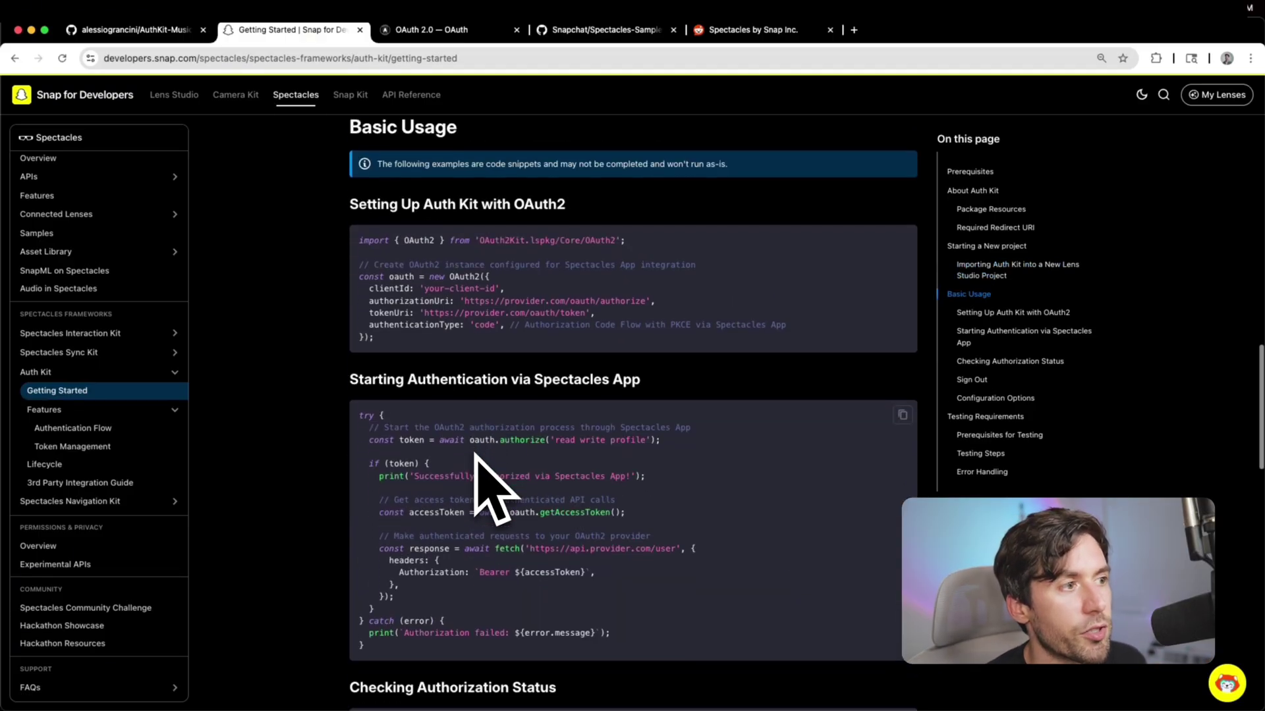
pyautogui.scroll(-1, 475, 464)
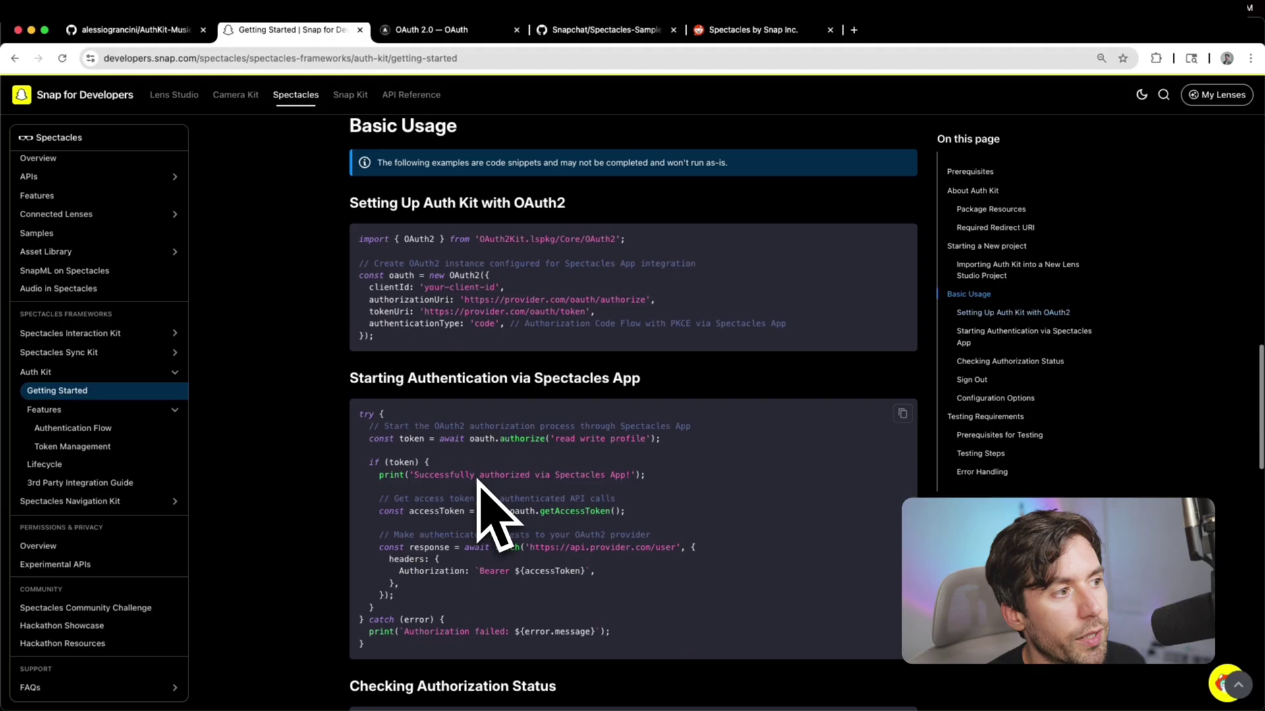
pyautogui.scroll(1, 484, 511)
pyautogui.moveTo(421, 395); pyautogui.dragTo(359, 283)
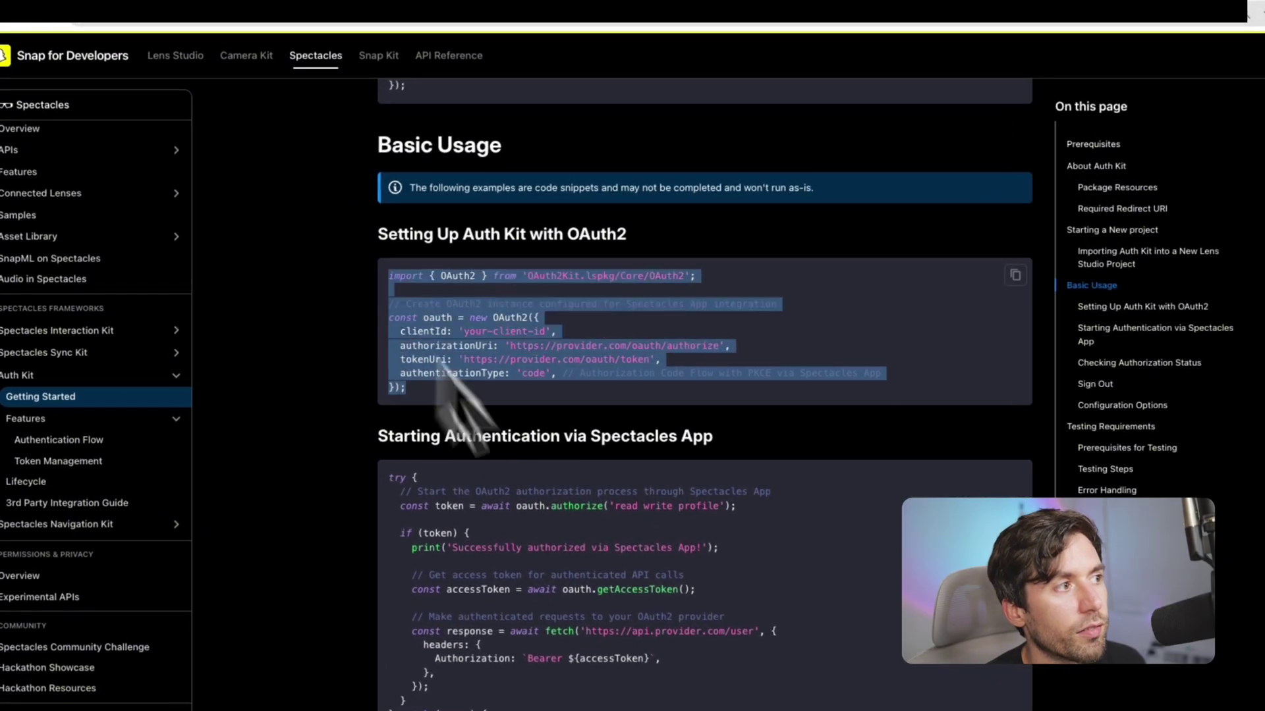
pyautogui.click(469, 422)
pyautogui.scroll(-2, 504, 461)
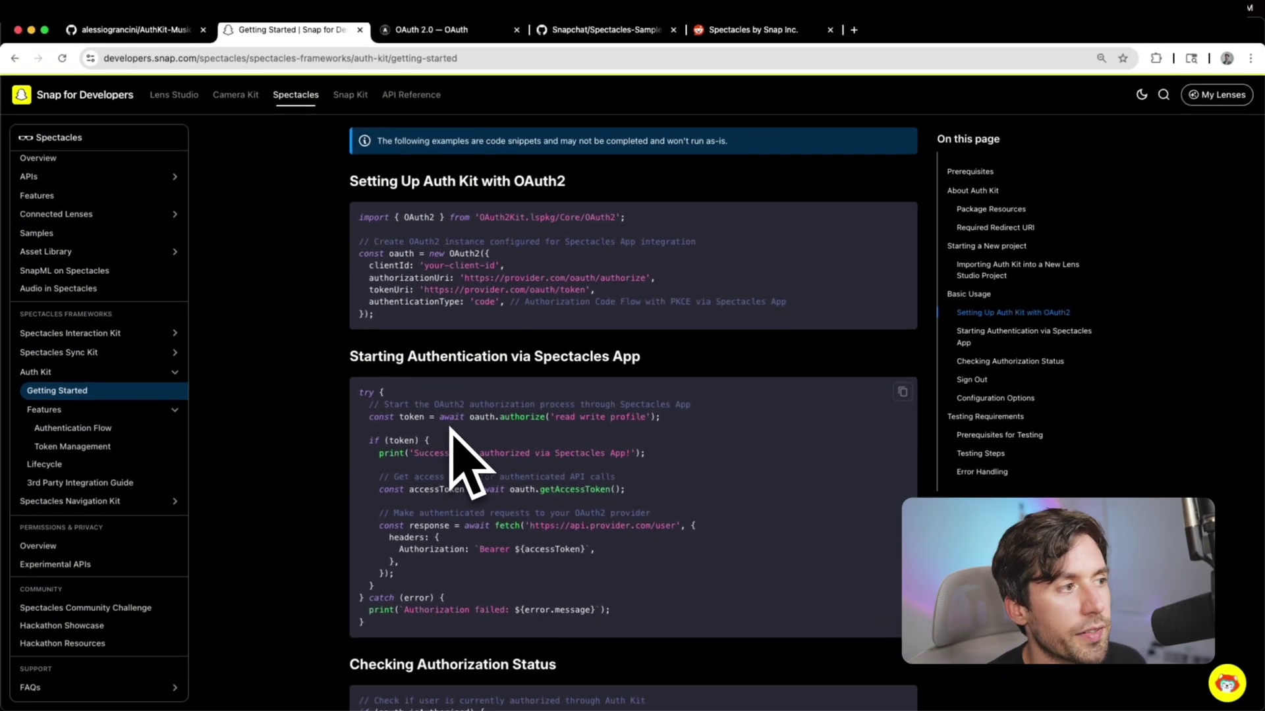
pyautogui.scroll(1, 494, 439)
pyautogui.scroll(-1, 494, 440)
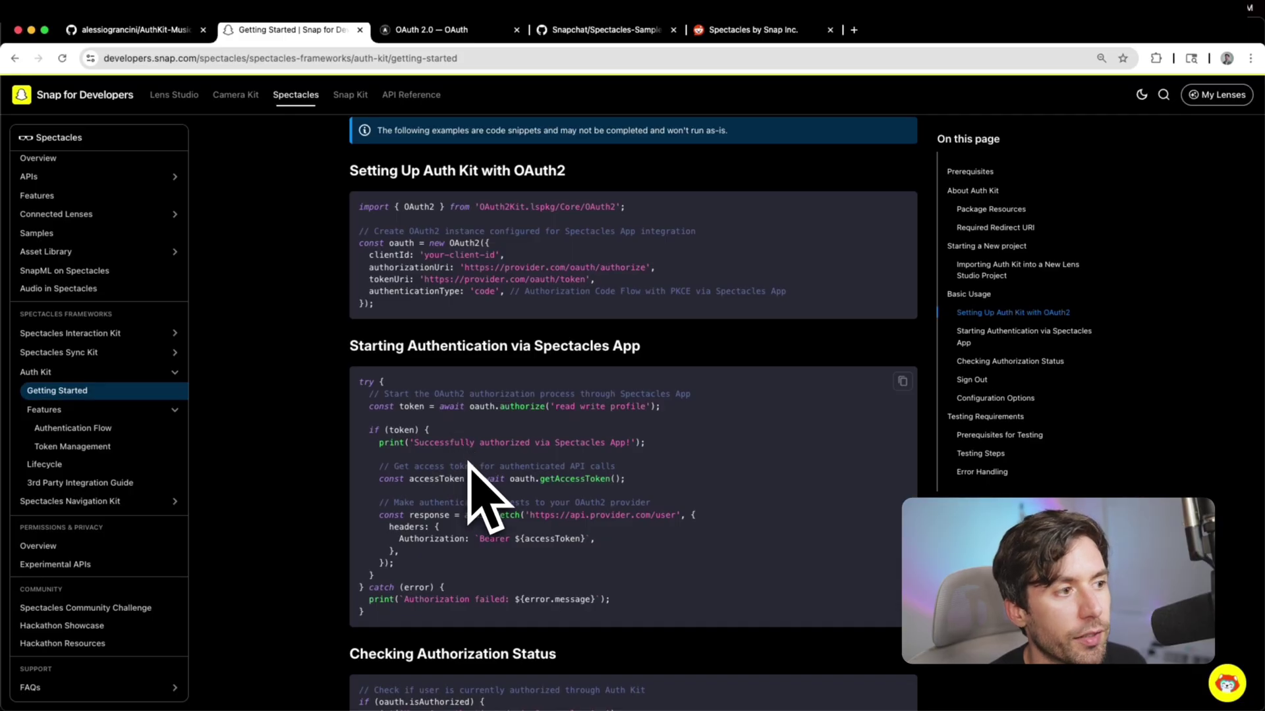
pyautogui.scroll(-1, 486, 499)
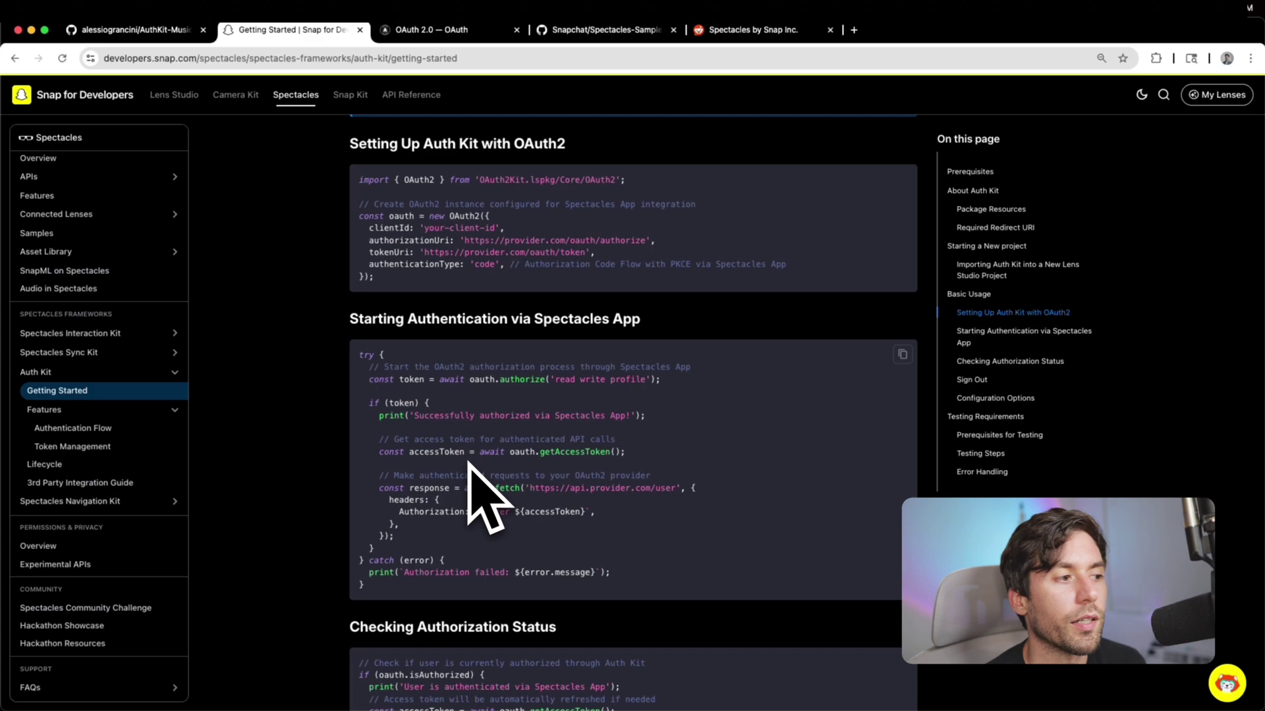
pyautogui.scroll(-5, 469, 468)
pyautogui.scroll(-3, 507, 537)
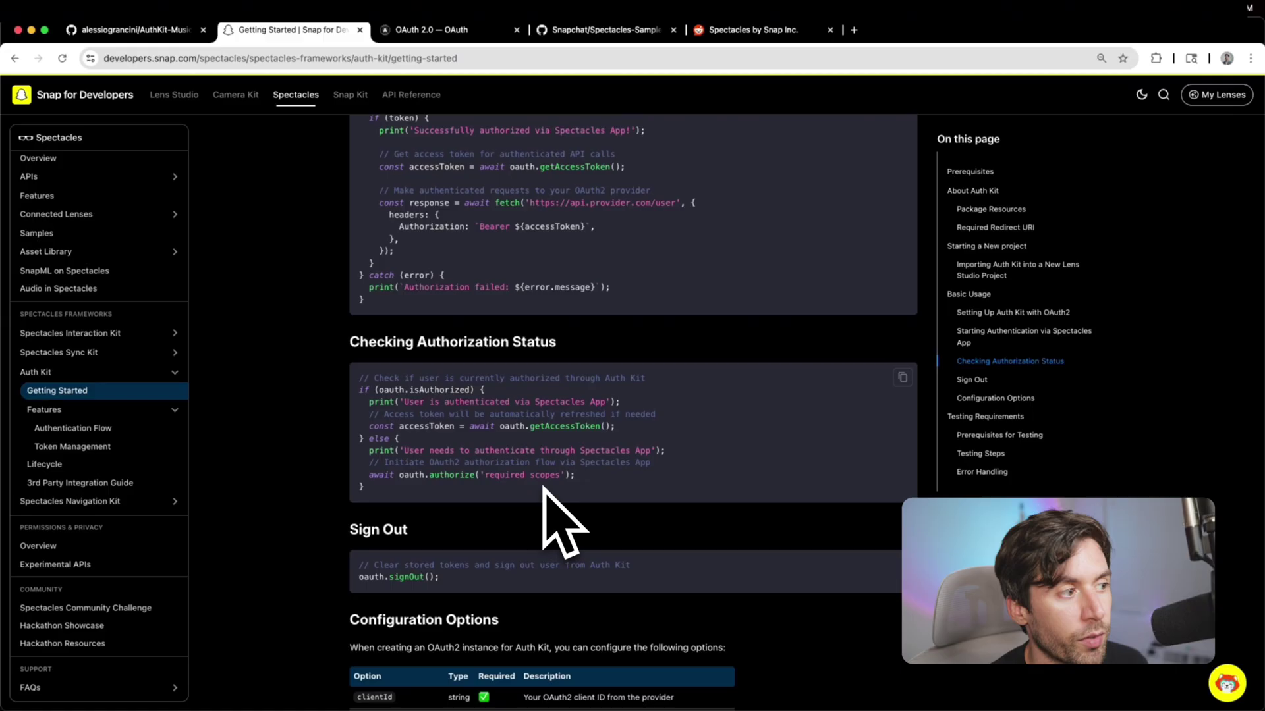
# - Review the configuration options table, including its clientId row, then reach the guide's Step 1: Create a Spotify App
pyautogui.scroll(-5, 545, 493)
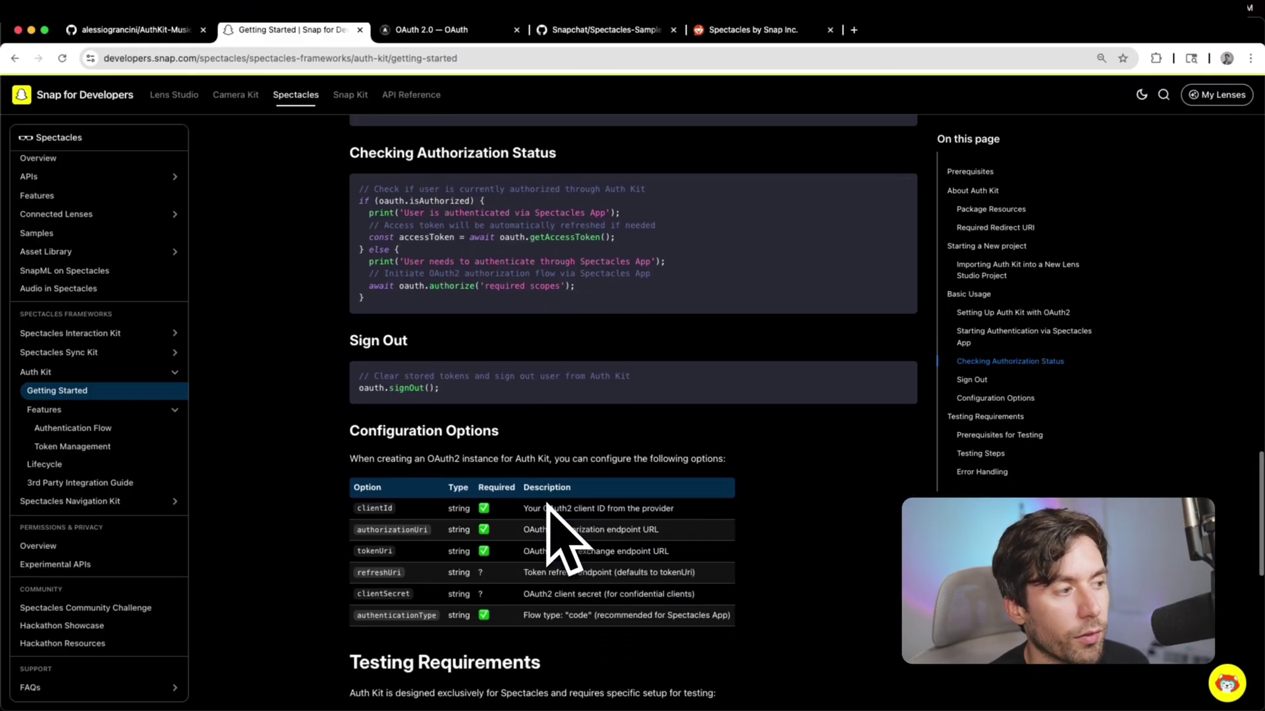
pyautogui.scroll(-1, 547, 508)
pyautogui.scroll(-1, 547, 508)
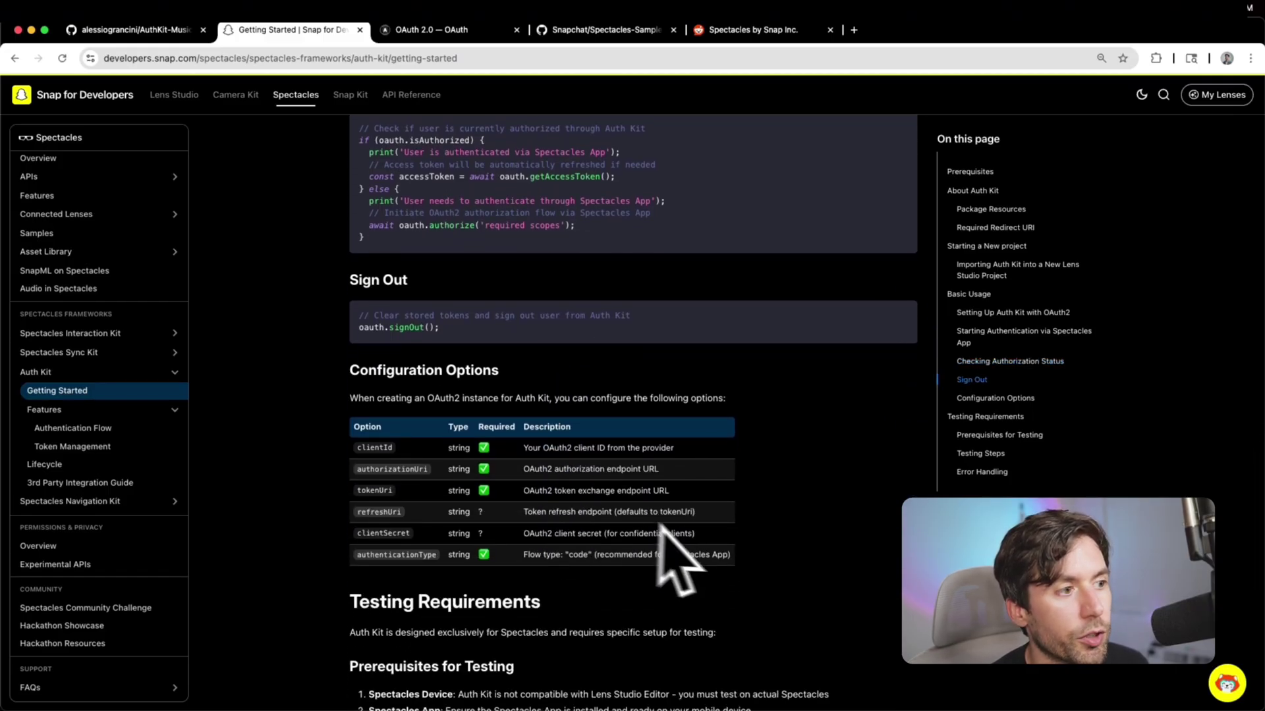
pyautogui.moveTo(757, 584); pyautogui.dragTo(333, 338)
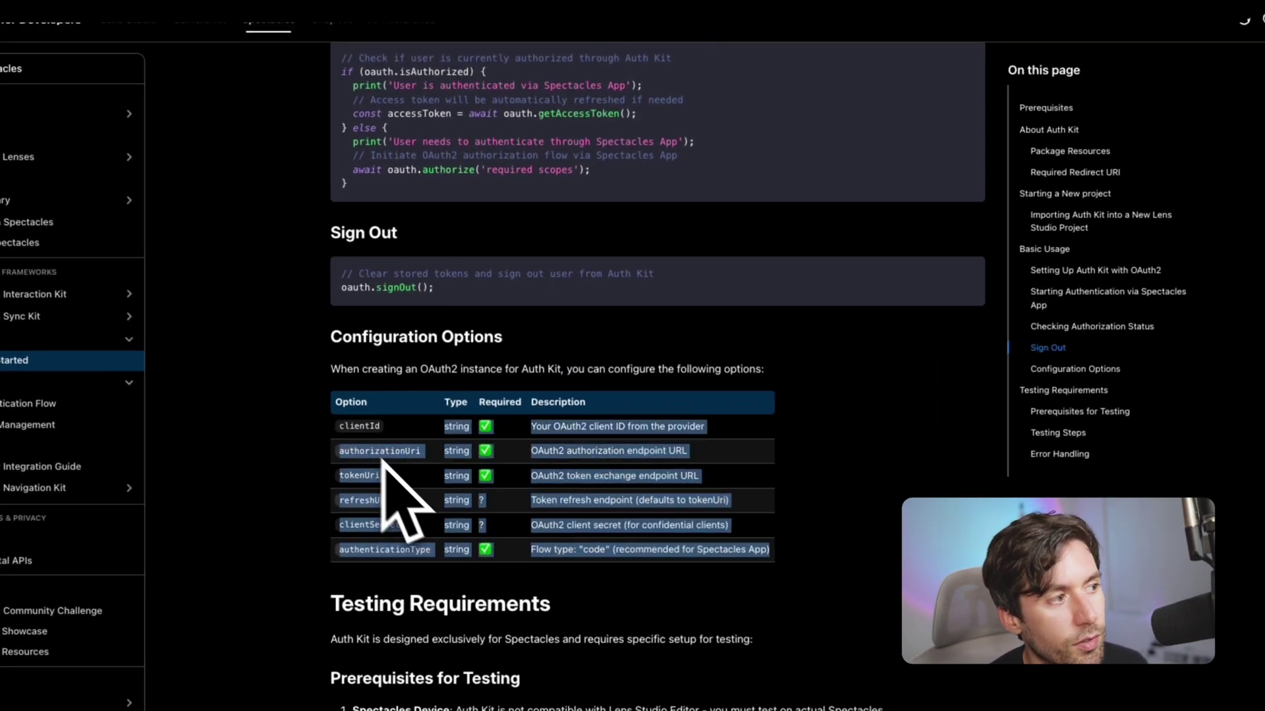
pyautogui.click(493, 576)
pyautogui.scroll(-1, 672, 488)
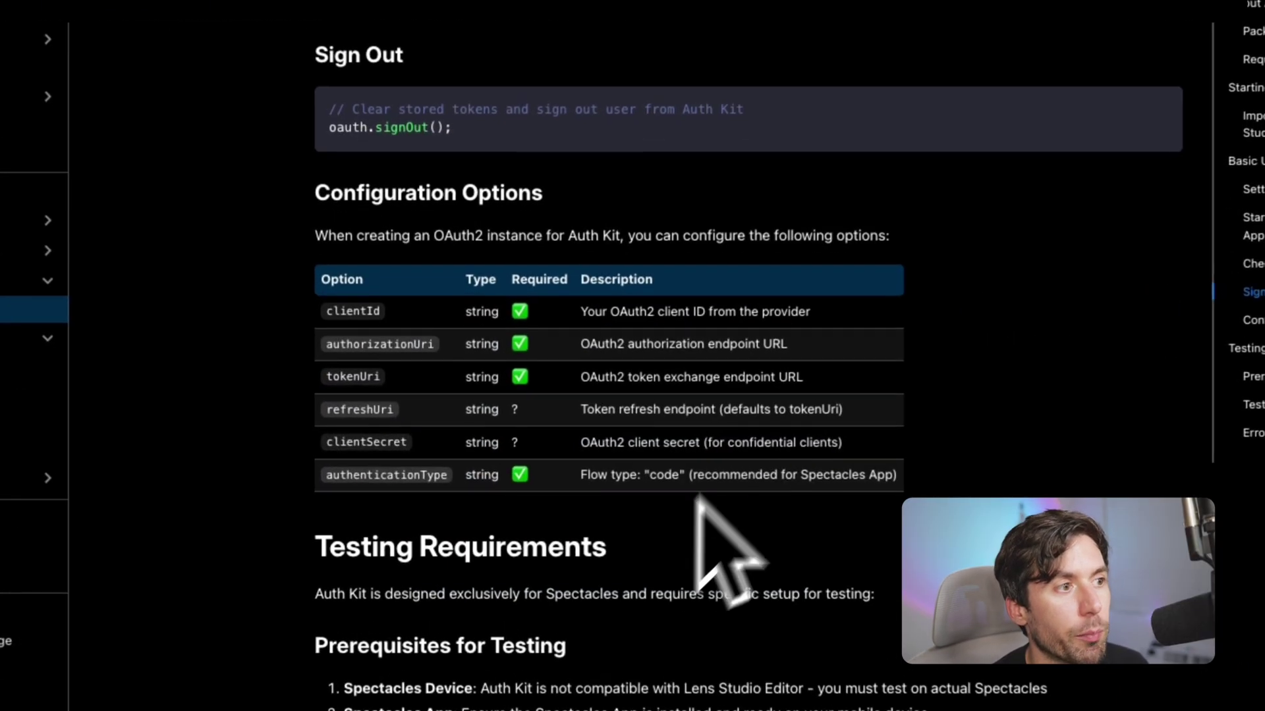
pyautogui.moveTo(841, 319); pyautogui.dragTo(329, 322)
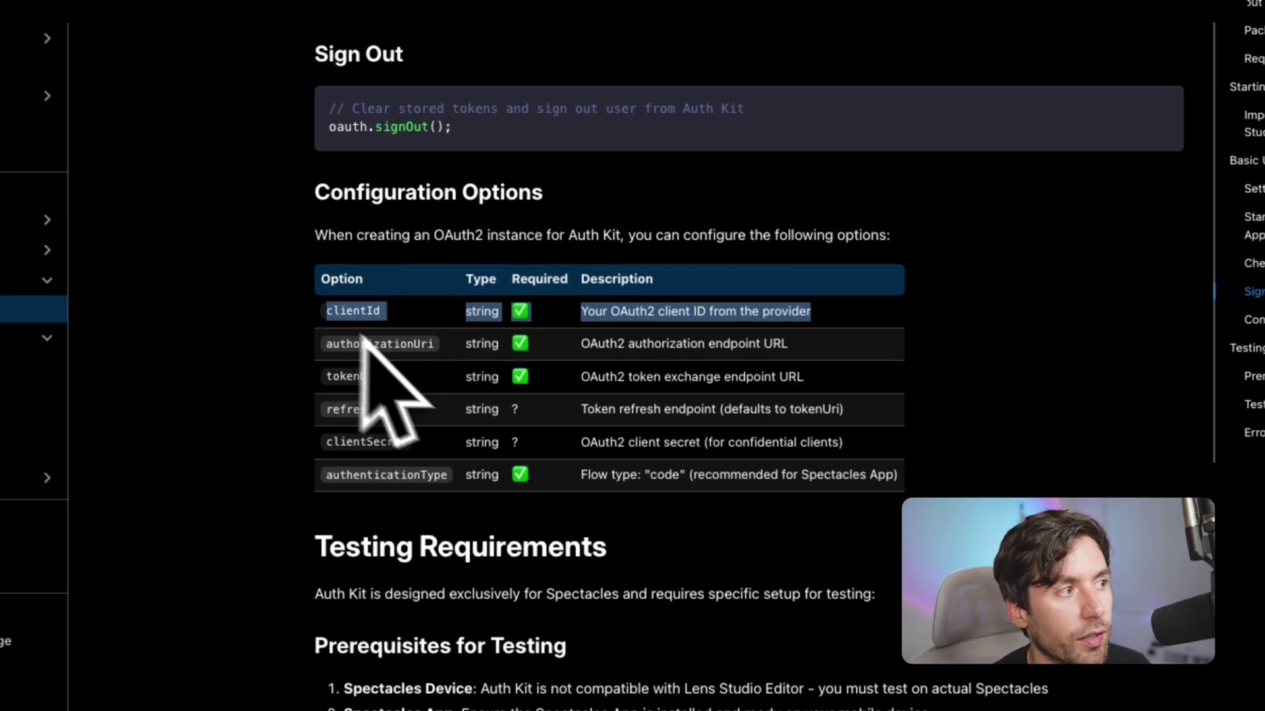
pyautogui.scroll(-1, 465, 498)
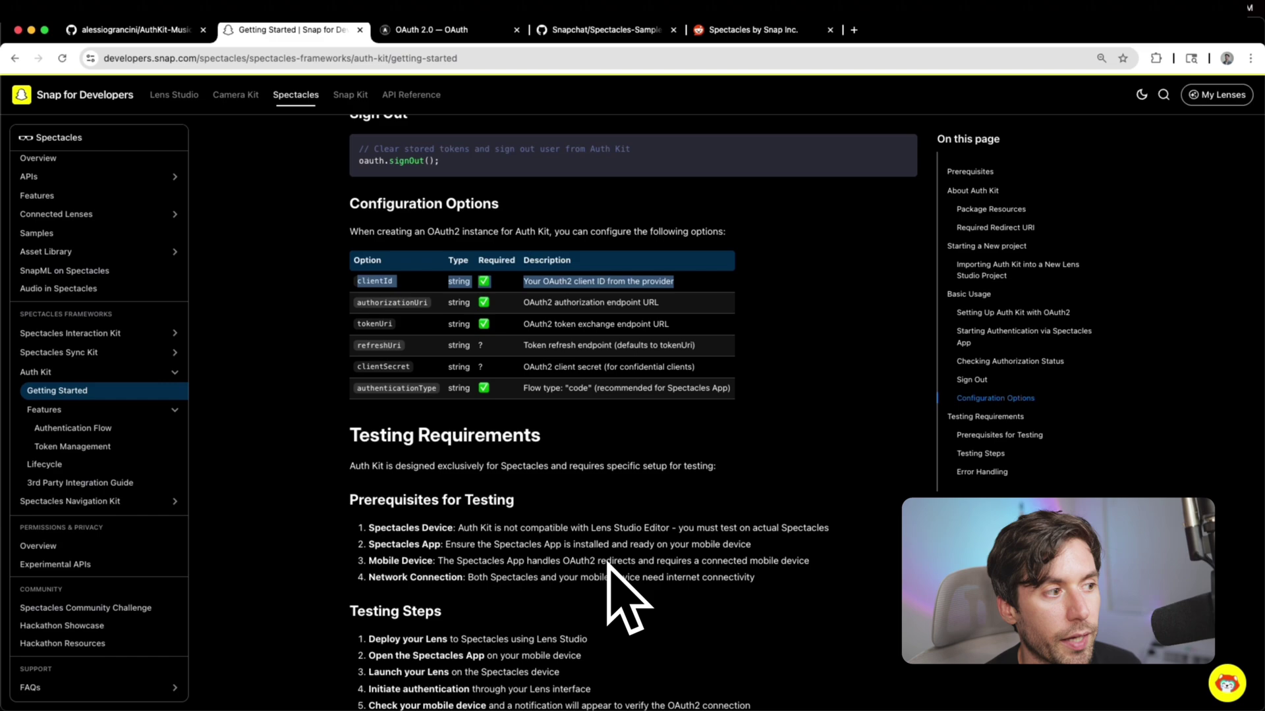
pyautogui.scroll(-1, 607, 565)
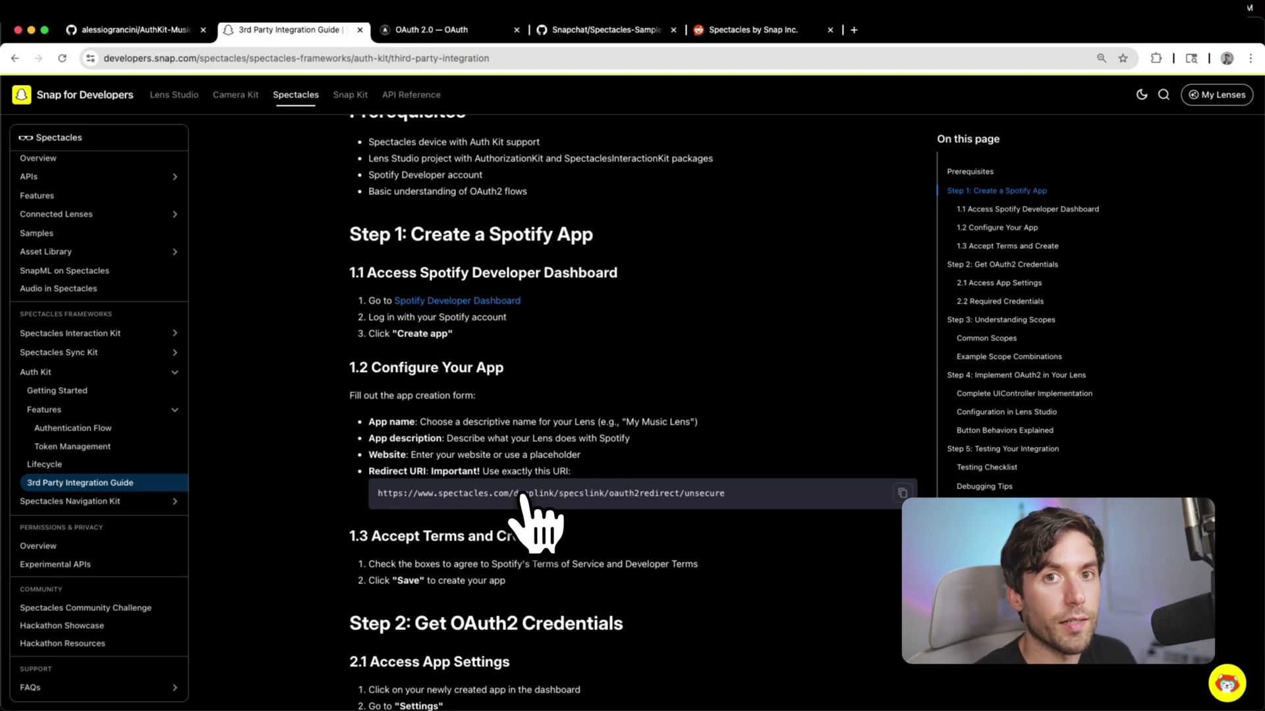
# - Open the Spotify Developer Dashboard link in a new tab and switch to it
pyautogui.scroll(1, 523, 500)
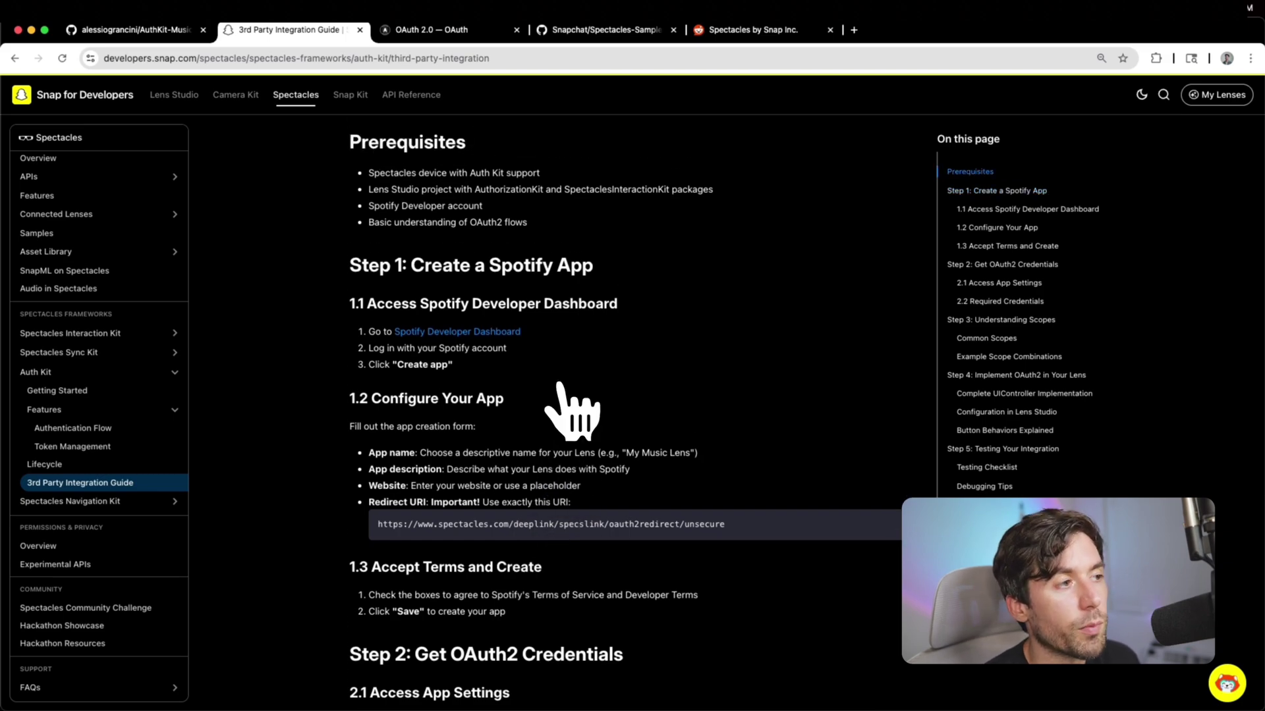
pyautogui.rightClick(502, 331)
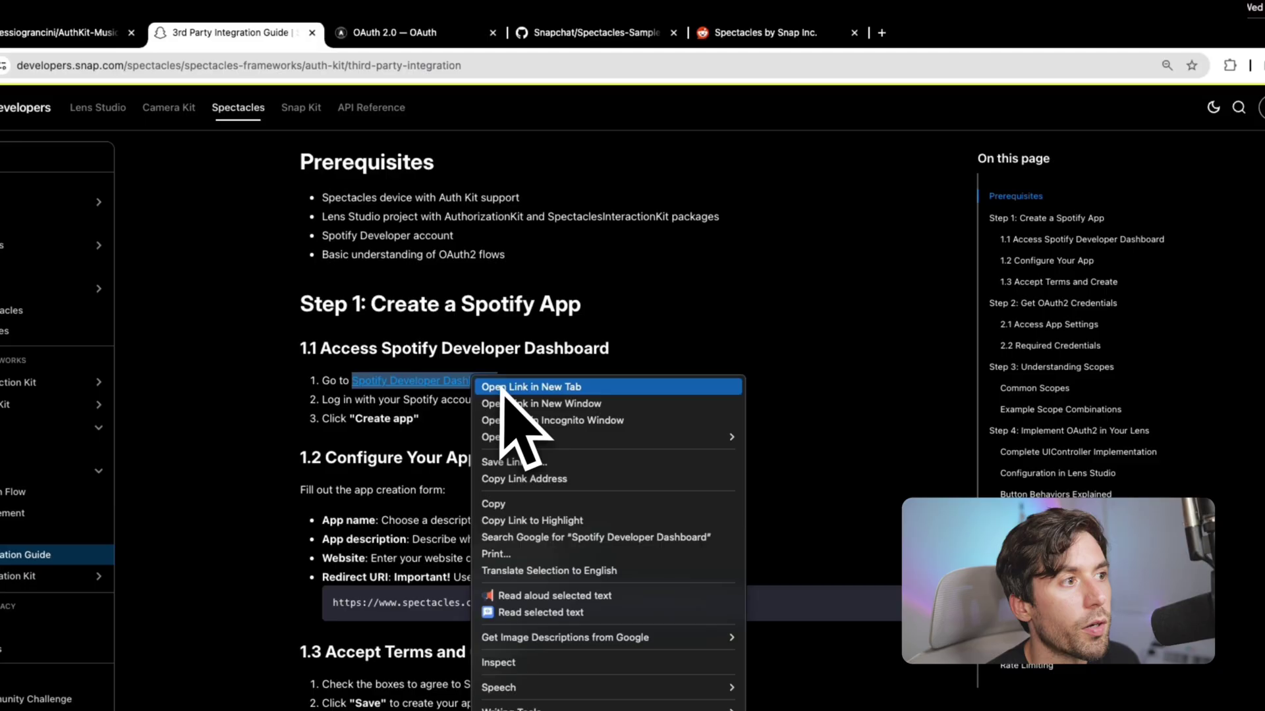
pyautogui.click(513, 387)
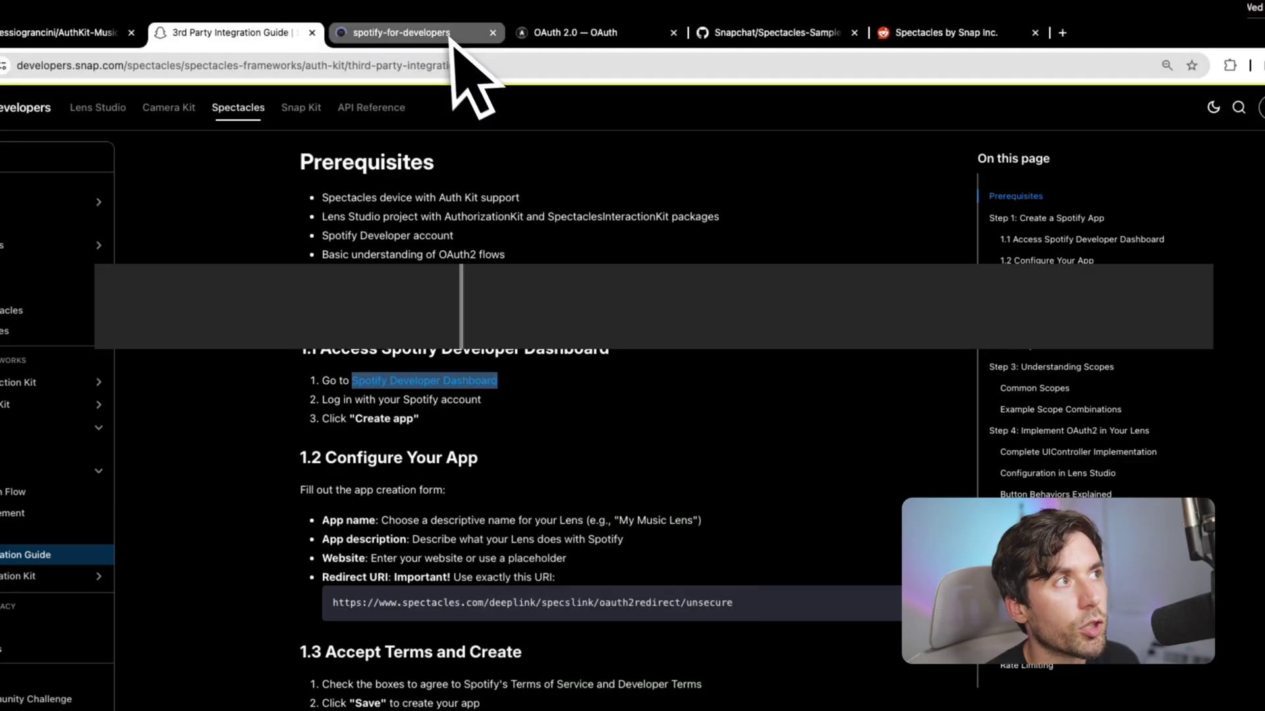
pyautogui.click(454, 36)
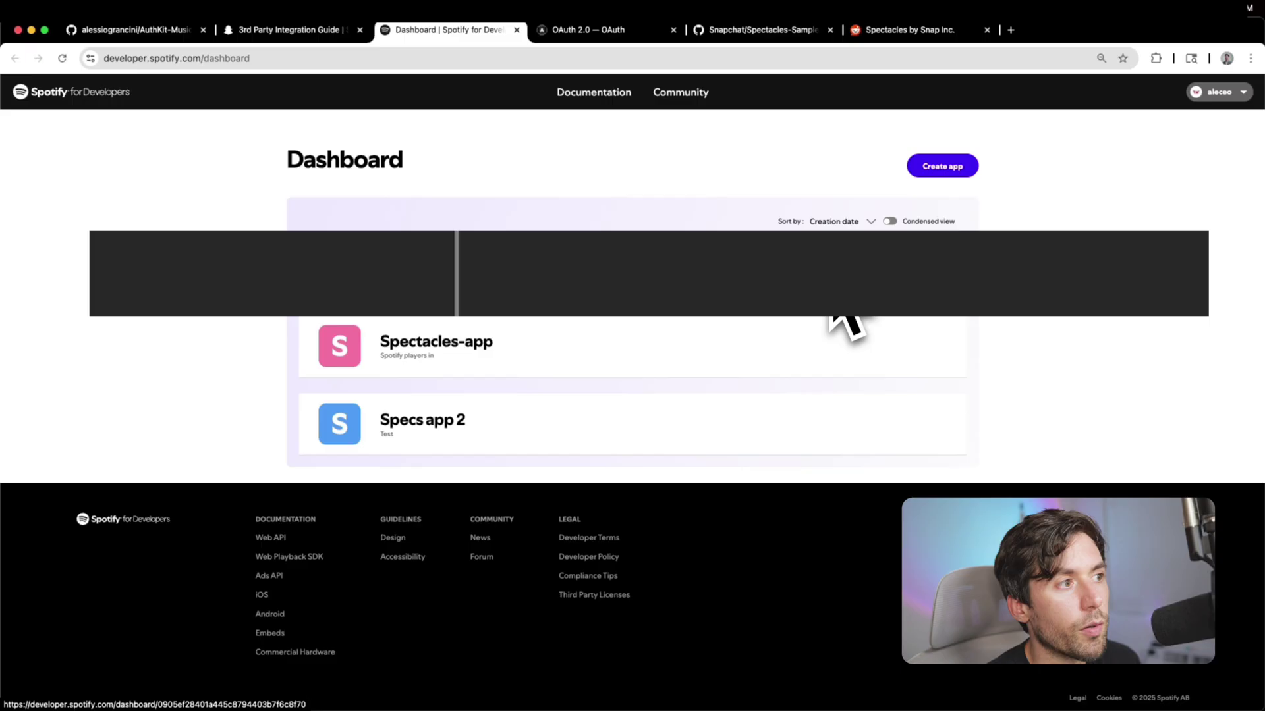
# - Check the Spectacles-app Basic Information redirect URI, then return to the 3rd Party Integration Guide tab
pyautogui.click(667, 343)
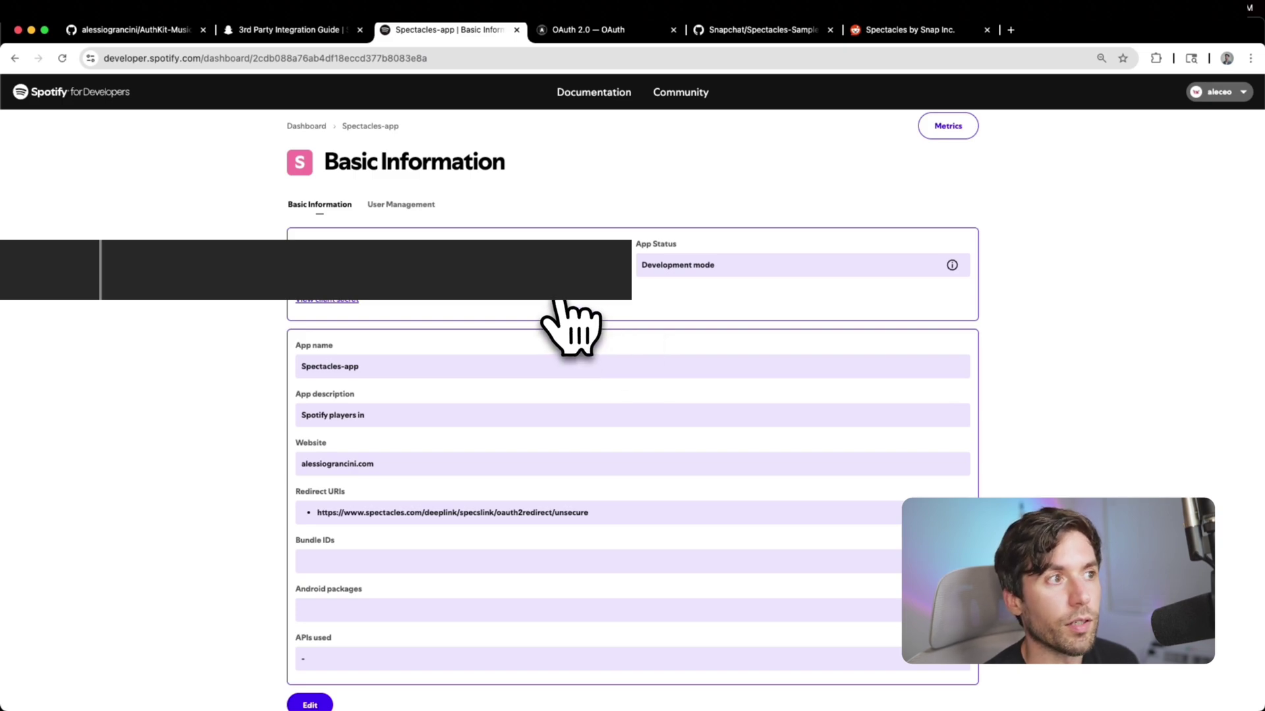
pyautogui.click(290, 30)
# - Scroll the integration guide down to Step 3: Understanding Scopes
pyautogui.scroll(-1, 615, 393)
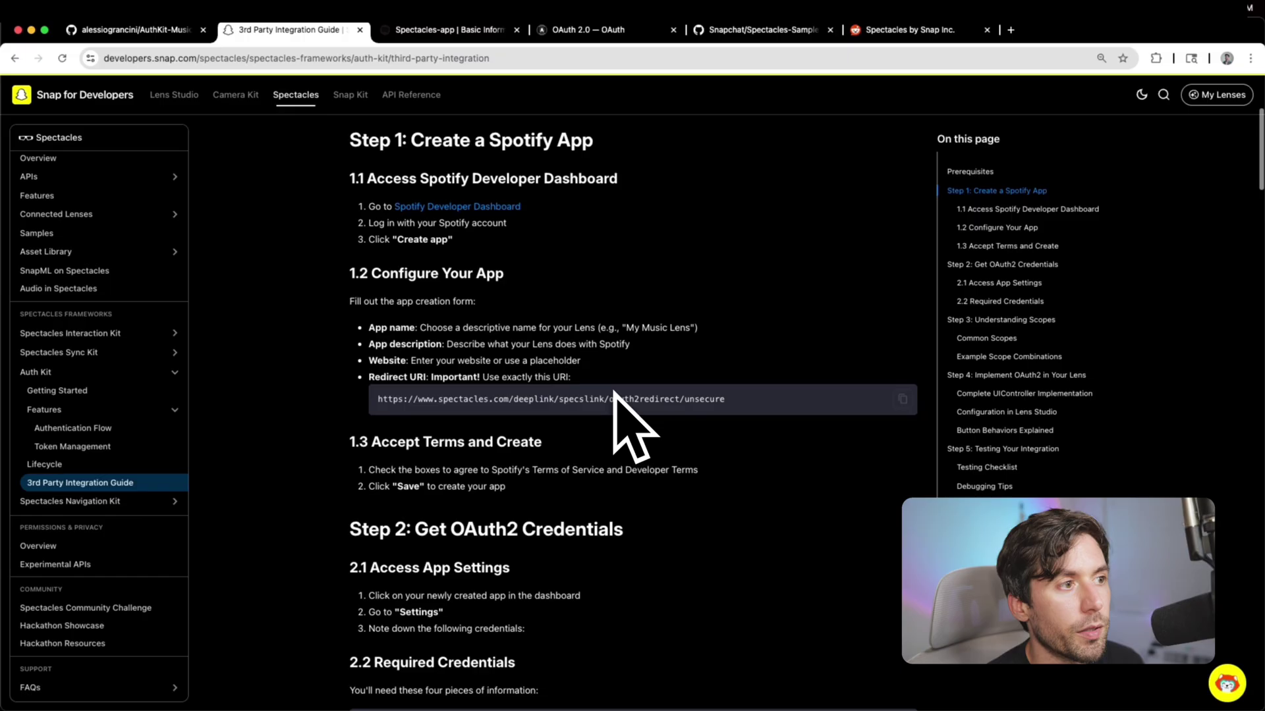
pyautogui.scroll(-3, 634, 424)
pyautogui.scroll(-1, 634, 423)
pyautogui.scroll(1, 635, 423)
pyautogui.scroll(-4, 634, 424)
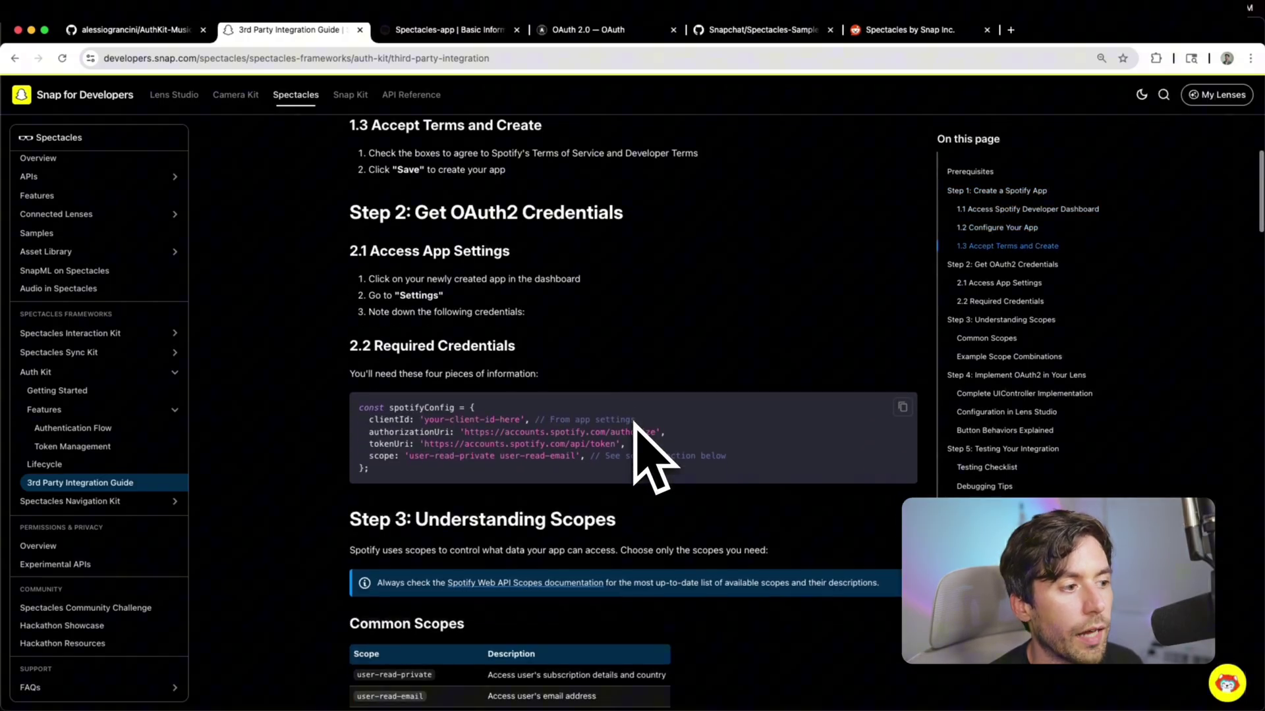
pyautogui.scroll(-2, 635, 424)
pyautogui.scroll(-6, 634, 423)
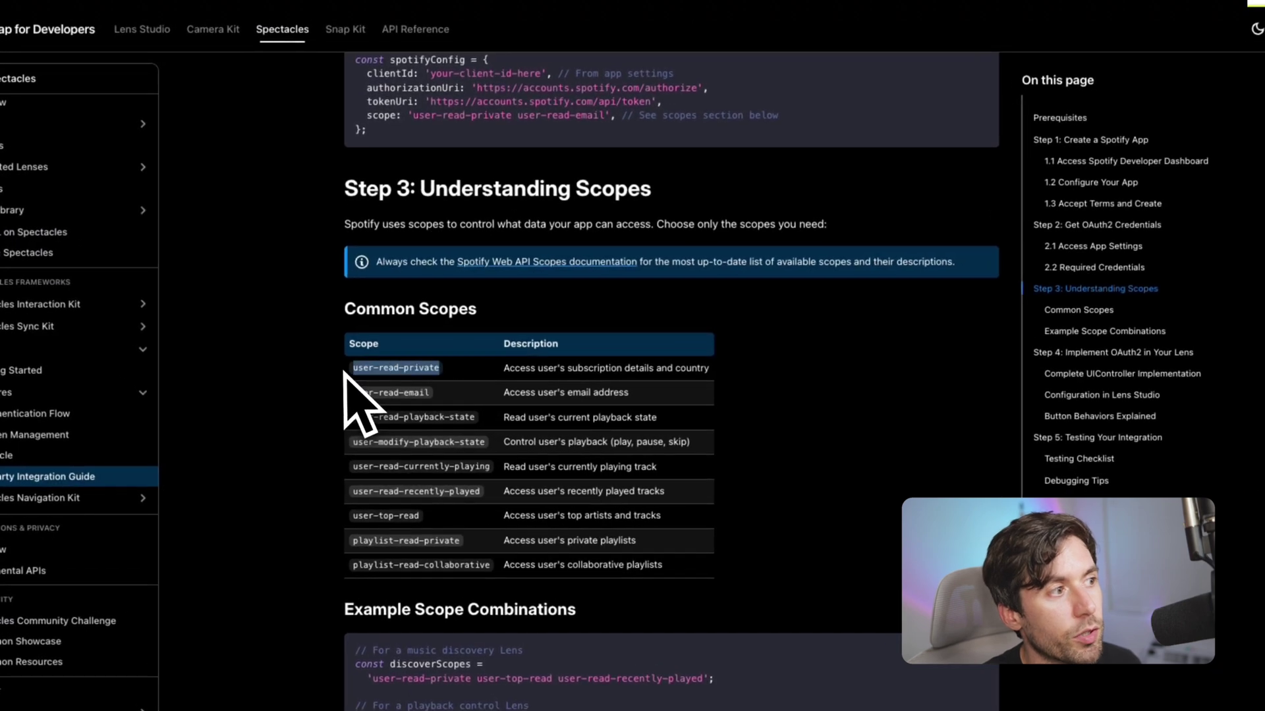
# - Highlight the user-read-private scope and its description, then the whole Common Scopes table
pyautogui.doubleClick(394, 388)
pyautogui.moveTo(504, 368); pyautogui.dragTo(717, 378)
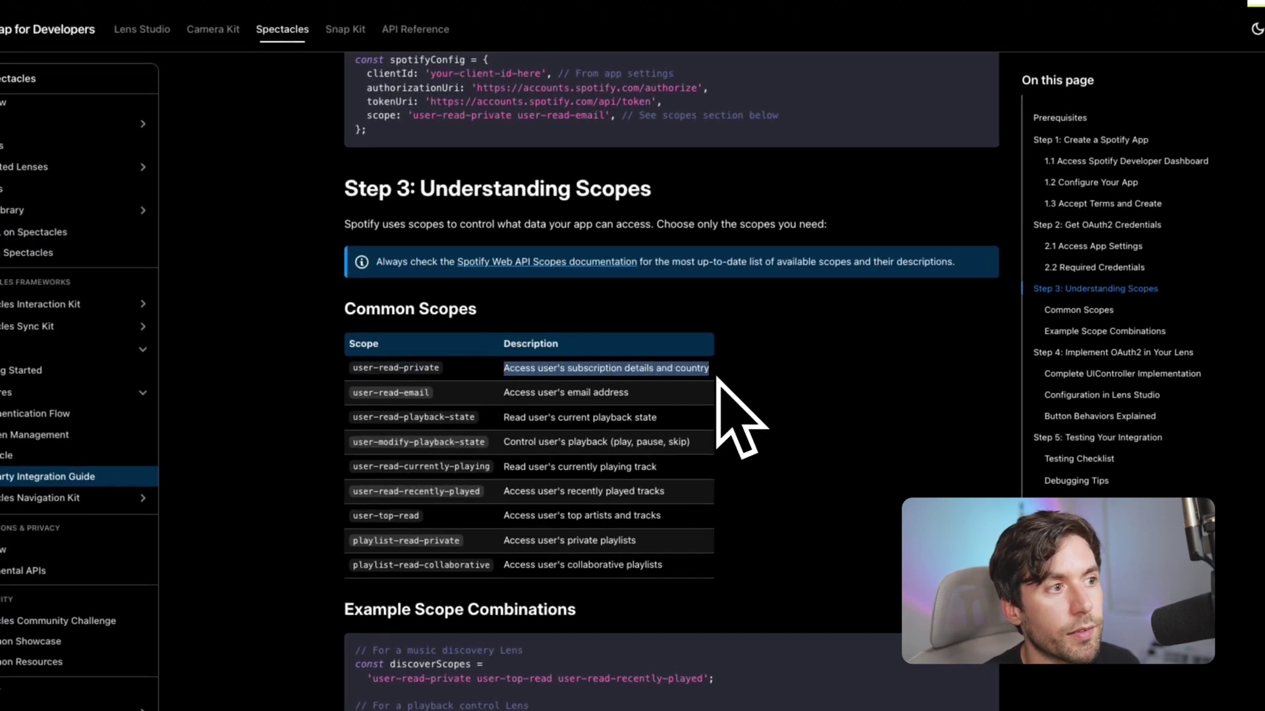
pyautogui.scroll(-1, 642, 448)
pyautogui.moveTo(665, 541); pyautogui.dragTo(341, 327)
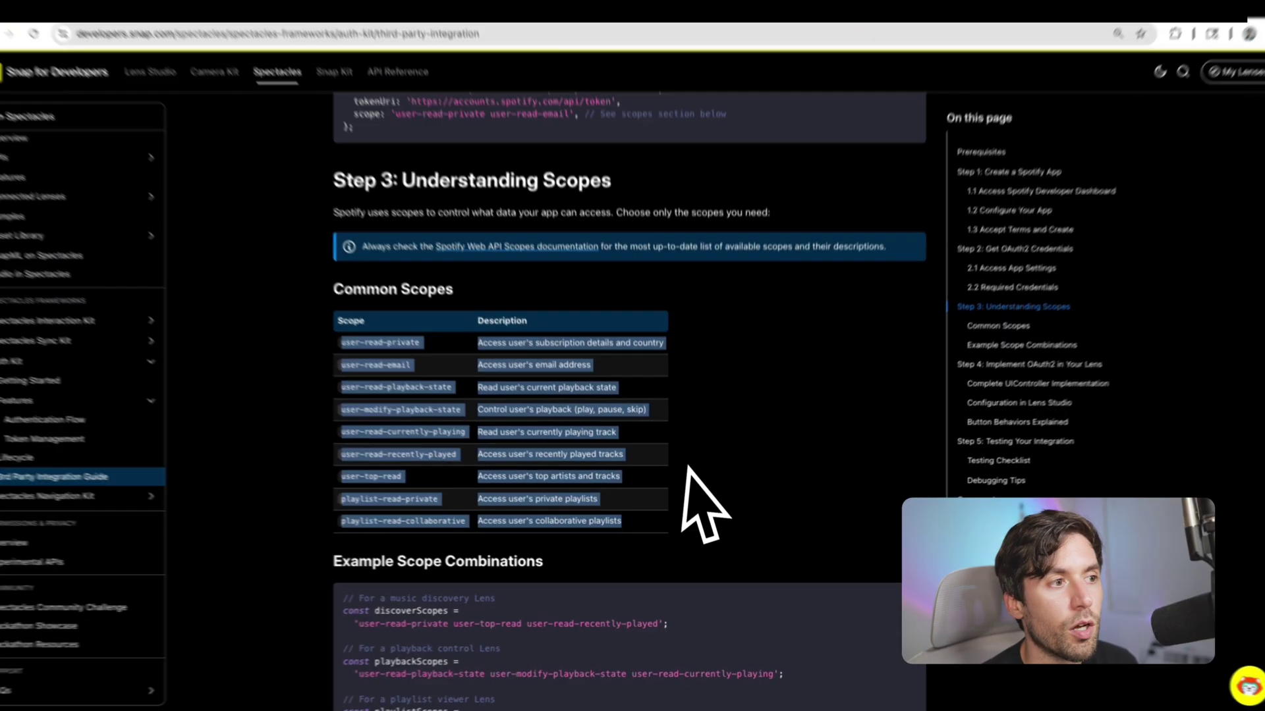
pyautogui.click(691, 490)
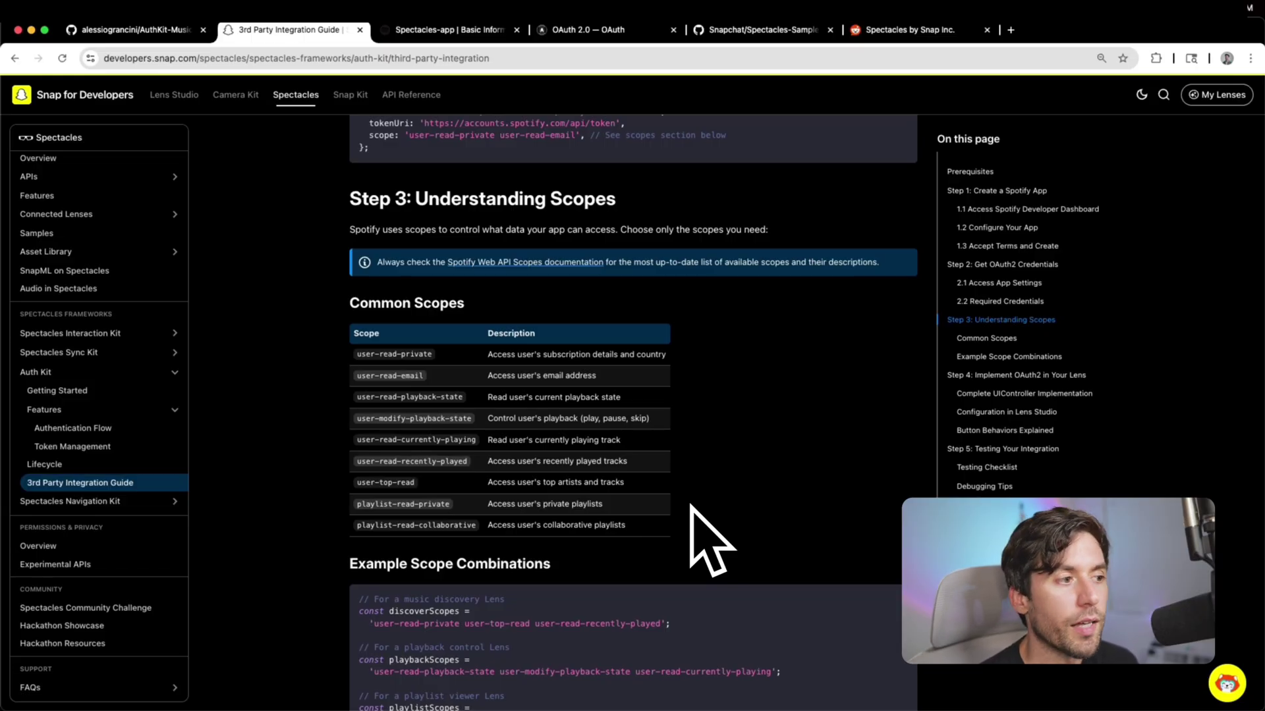
# - Highlight the Example Scope Combinations code and its playbackScopes scope string line
pyautogui.scroll(-4, 708, 540)
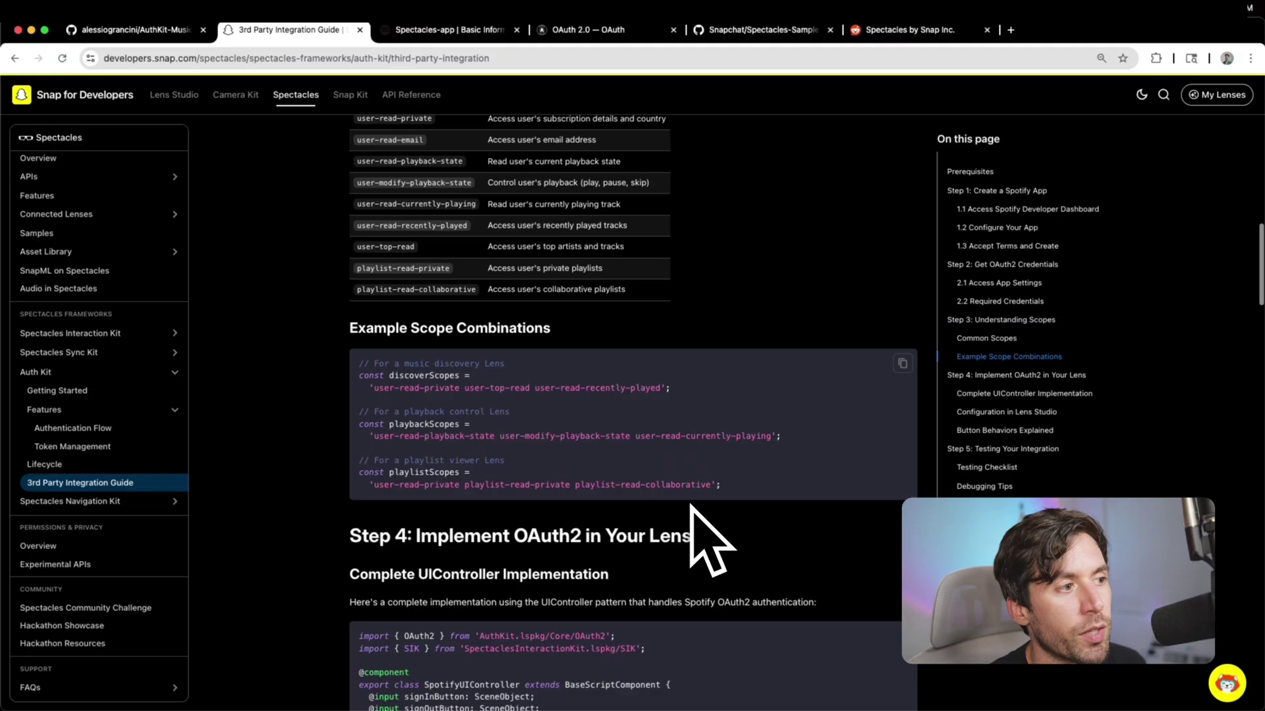
pyautogui.moveTo(721, 490); pyautogui.dragTo(358, 365)
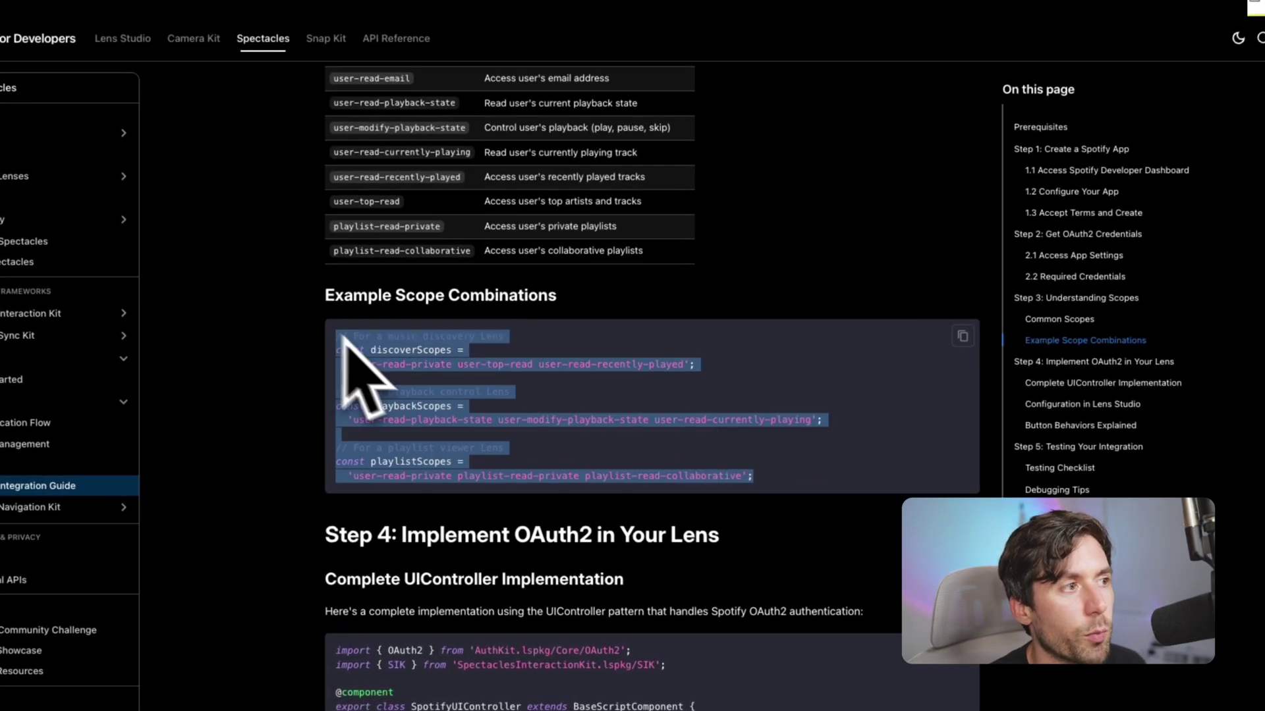
pyautogui.click(521, 417)
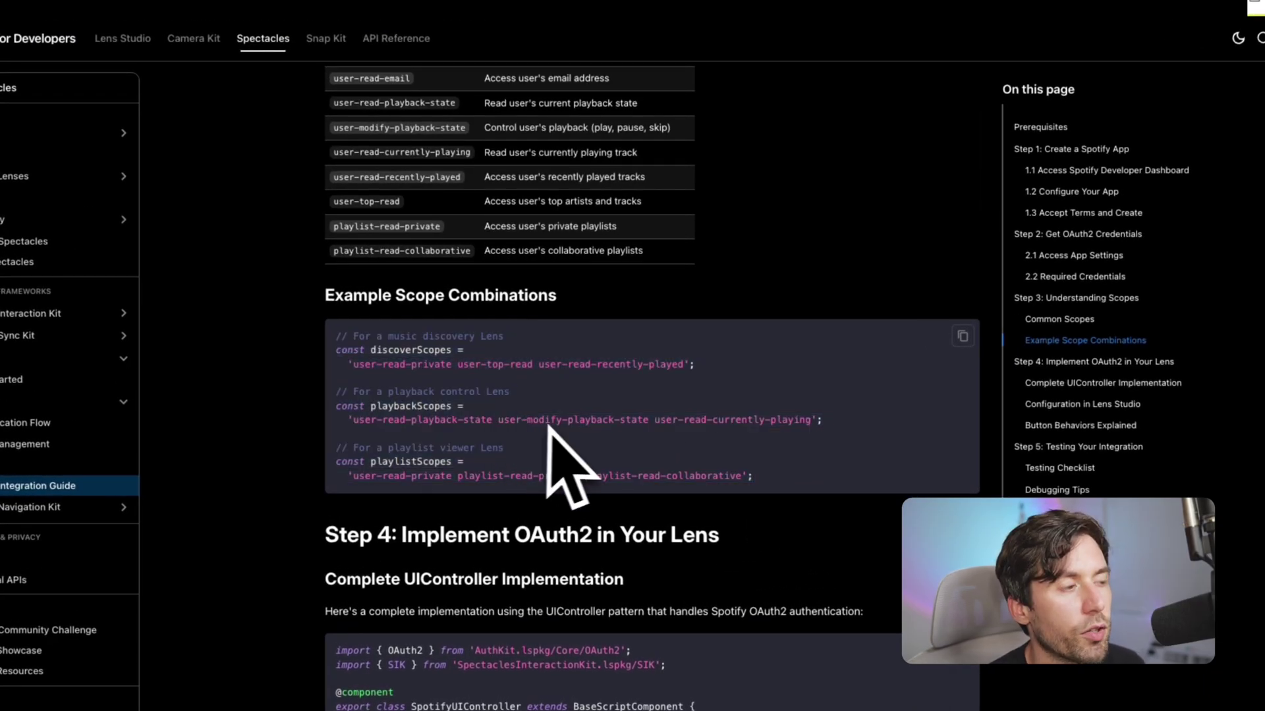
pyautogui.moveTo(715, 421); pyautogui.dragTo(338, 419)
pyautogui.click(504, 471)
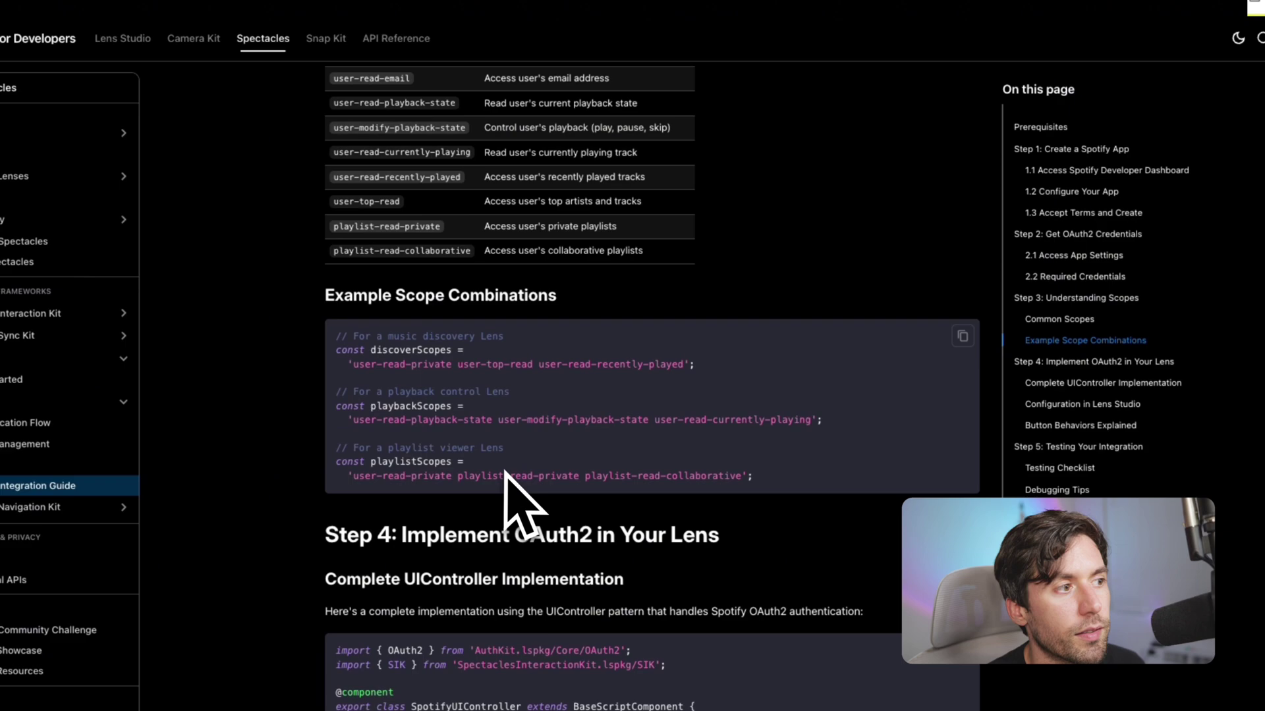
pyautogui.moveTo(754, 475); pyautogui.dragTo(367, 337)
# - Scroll down into the Step 4 Complete UIController Implementation code block
pyautogui.scroll(-2, 747, 469)
pyautogui.scroll(-6, 747, 469)
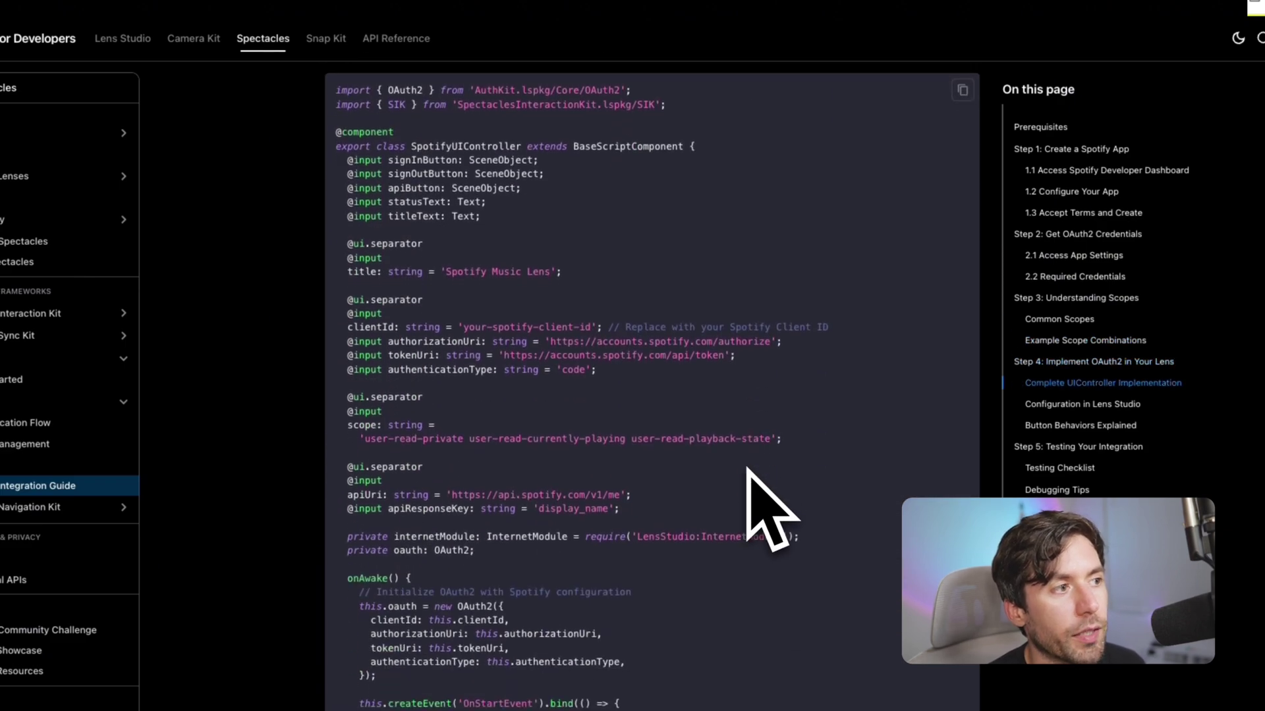
pyautogui.scroll(-5, 748, 469)
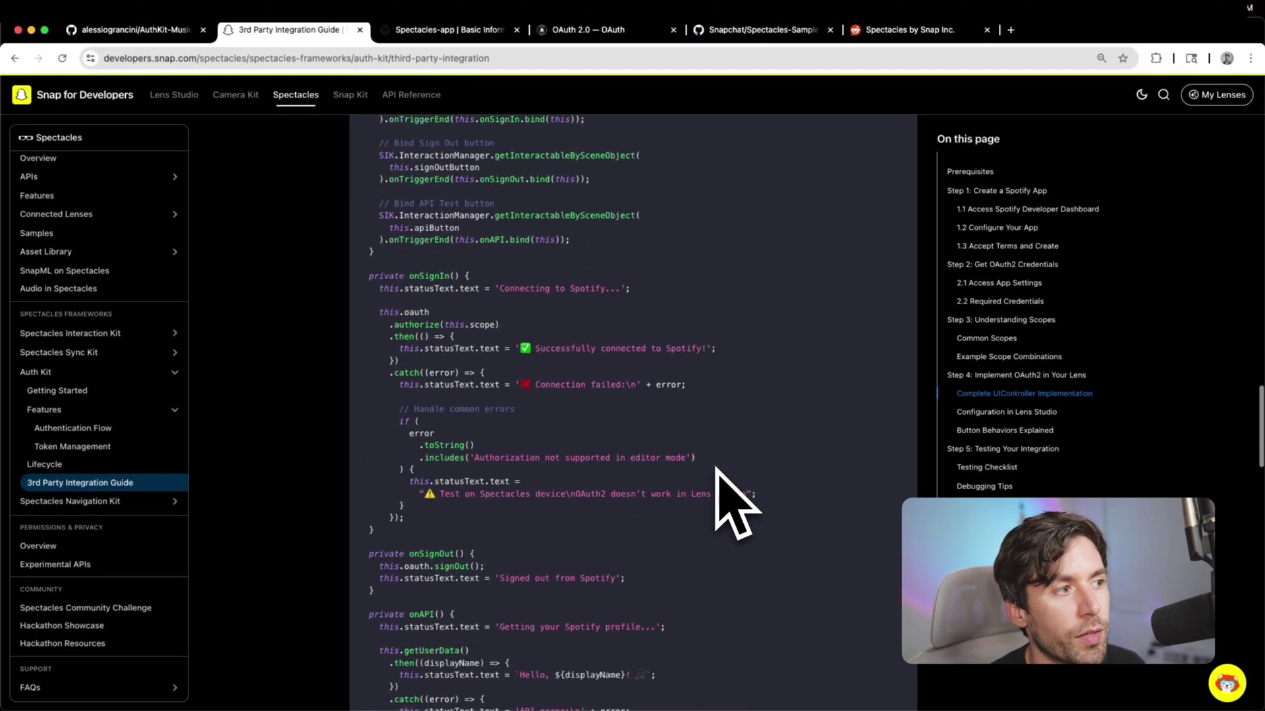
pyautogui.scroll(8, 716, 469)
pyautogui.scroll(-10, 717, 469)
pyautogui.scroll(-6, 716, 469)
pyautogui.scroll(11, 717, 487)
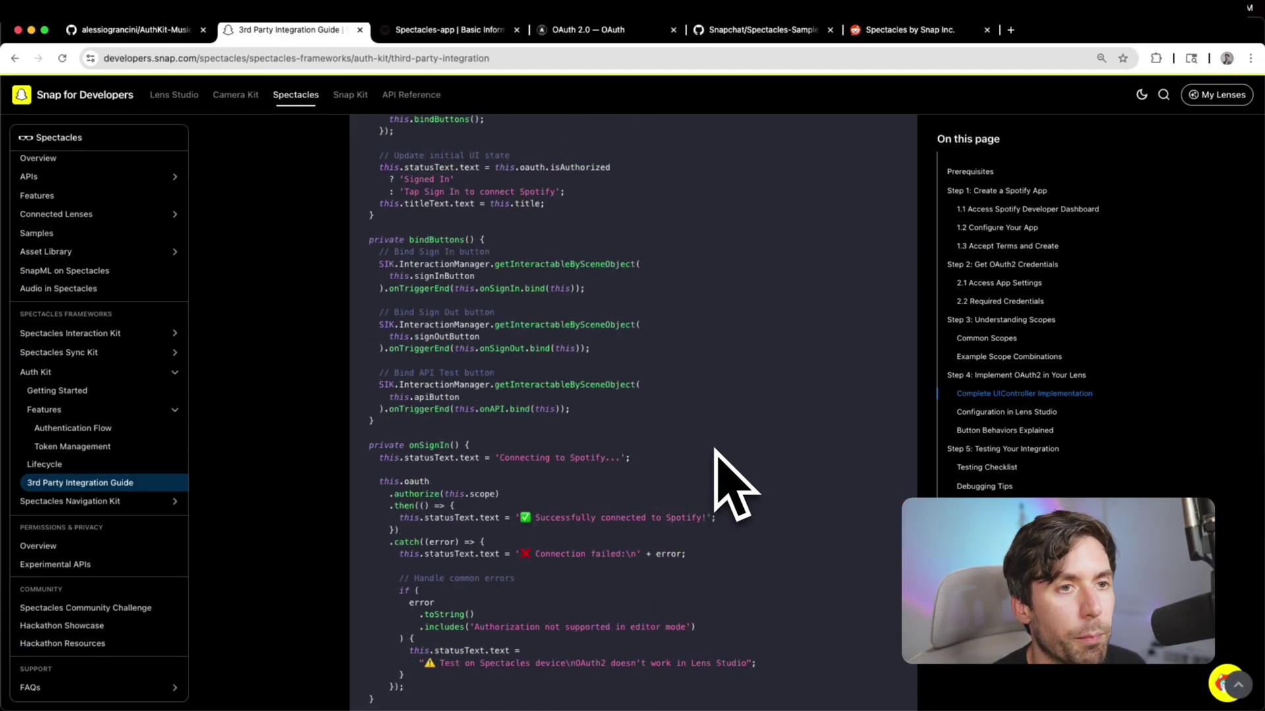
pyautogui.scroll(5, 716, 469)
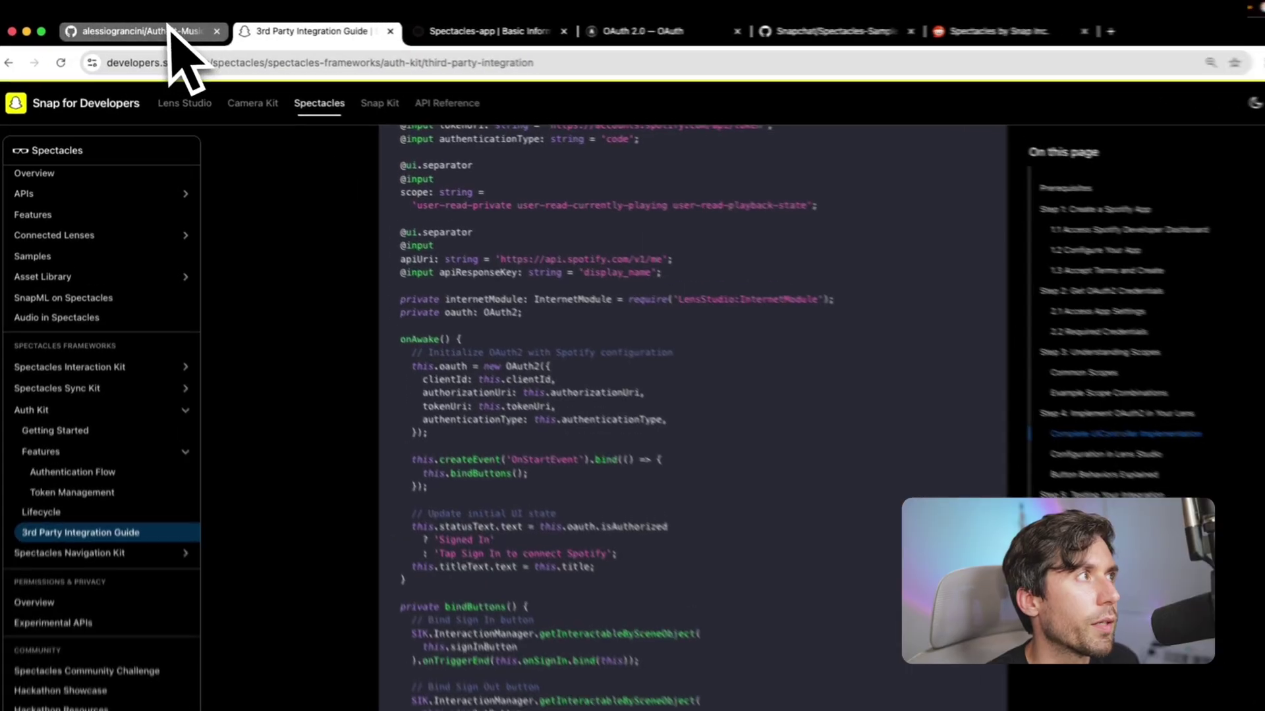
# - Switch to the AuthKit-MusicController README and scroll to Technical Implementation
pyautogui.click(170, 30)
pyautogui.scroll(-15, 622, 438)
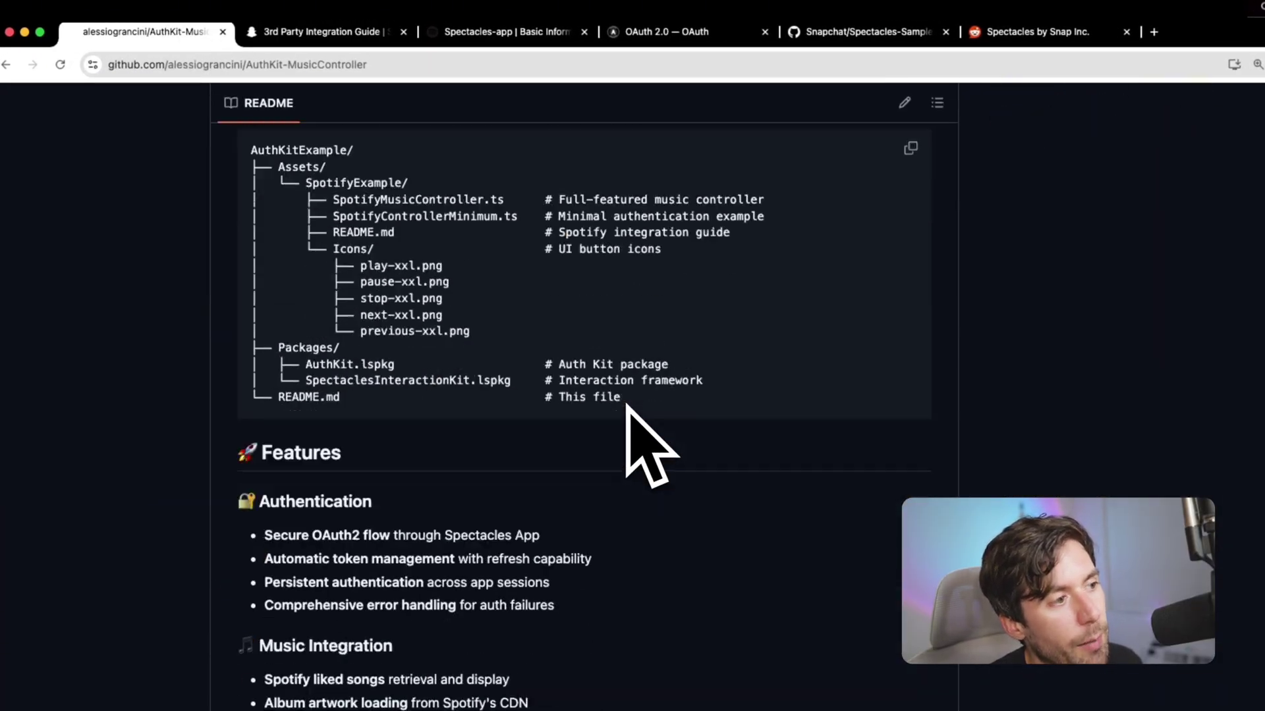
pyautogui.scroll(-20, 626, 410)
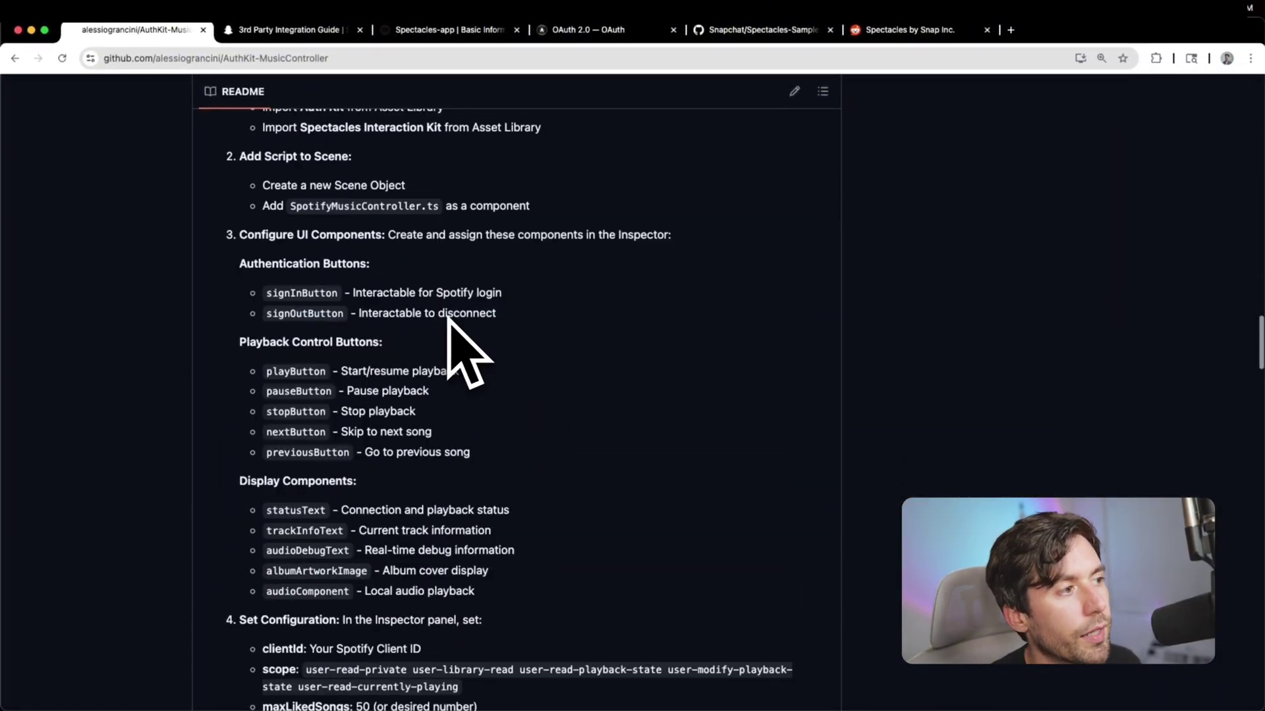
pyautogui.scroll(-10, 452, 349)
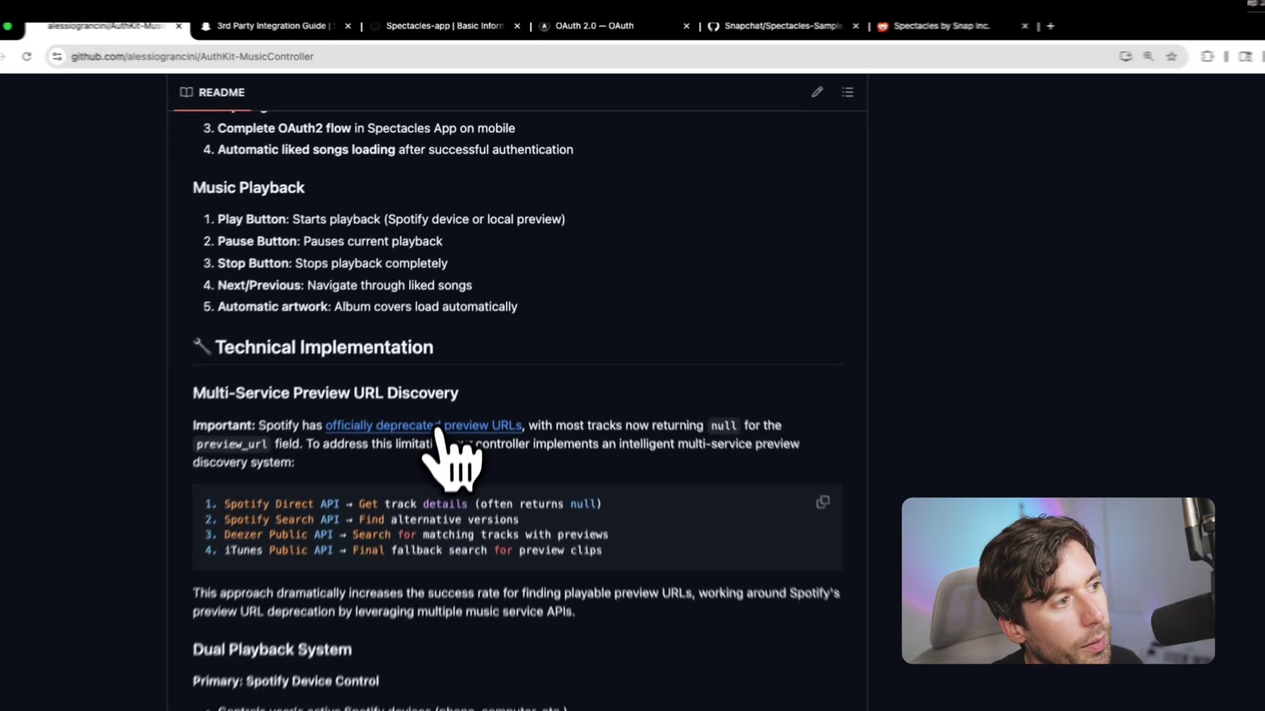
# - Open the deprecated preview URLs link in a new tab and switch to that thread
pyautogui.rightClick(438, 423)
pyautogui.click(489, 418)
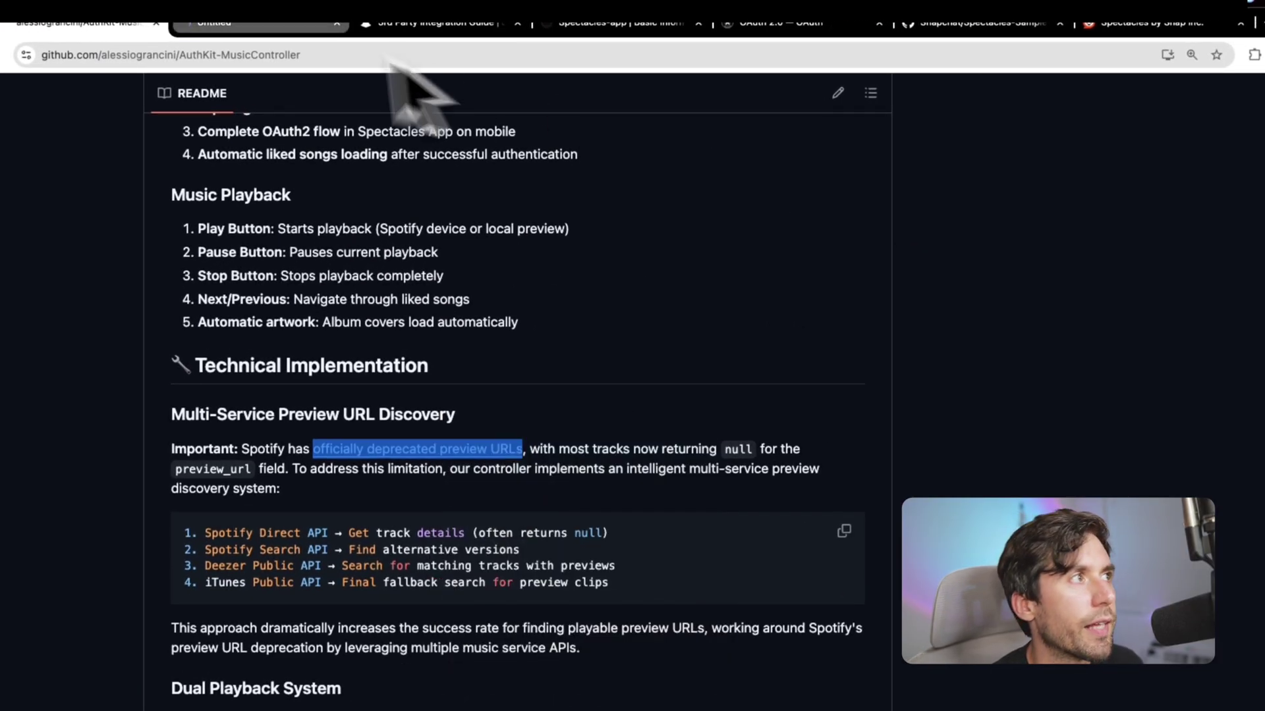
pyautogui.click(224, 23)
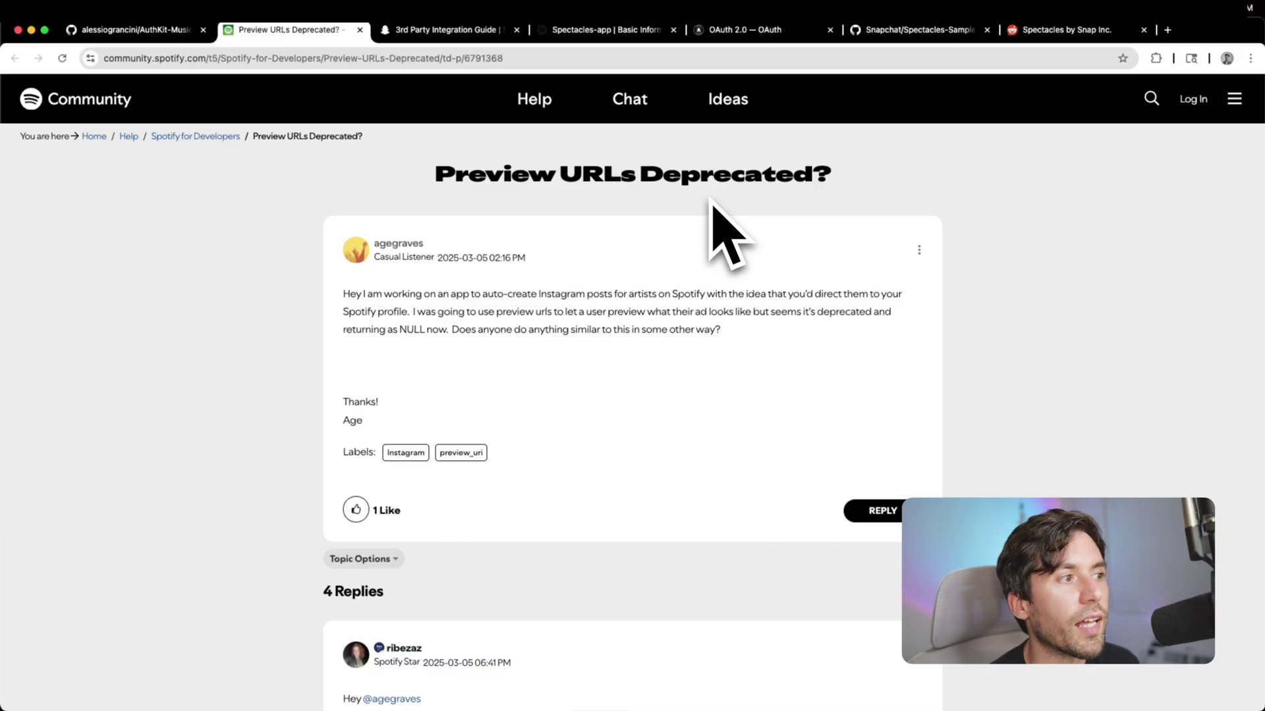
# - Finish the Preview URLs Deprecated? thread and return to the README's Multi-Service Preview URL Discovery section
pyautogui.scroll(-5, 712, 201)
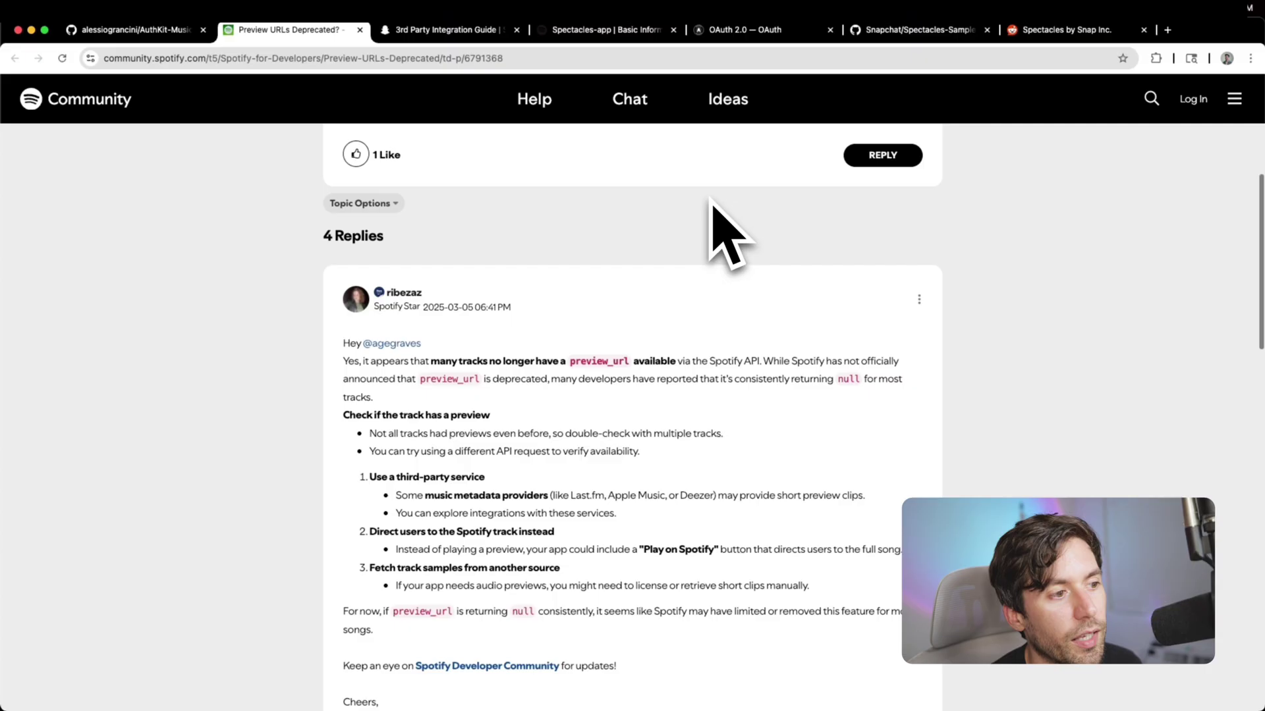
pyautogui.scroll(5, 718, 210)
pyautogui.click(127, 36)
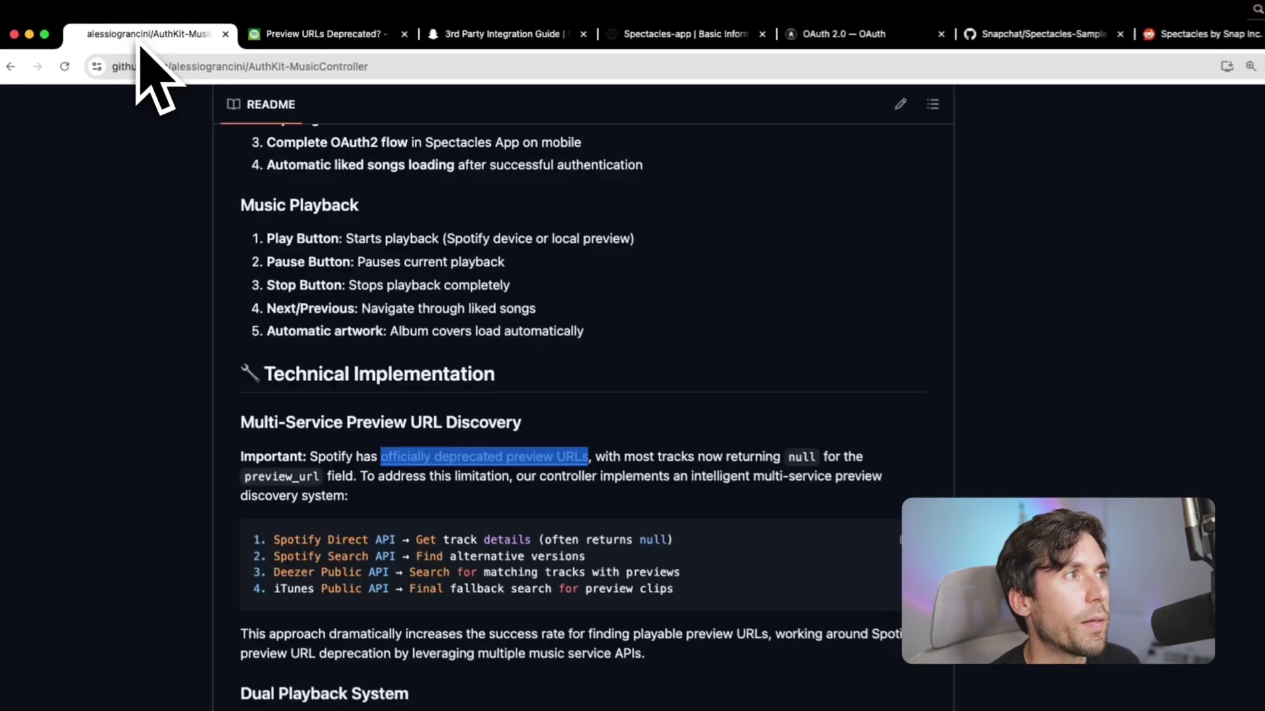
pyautogui.click(629, 362)
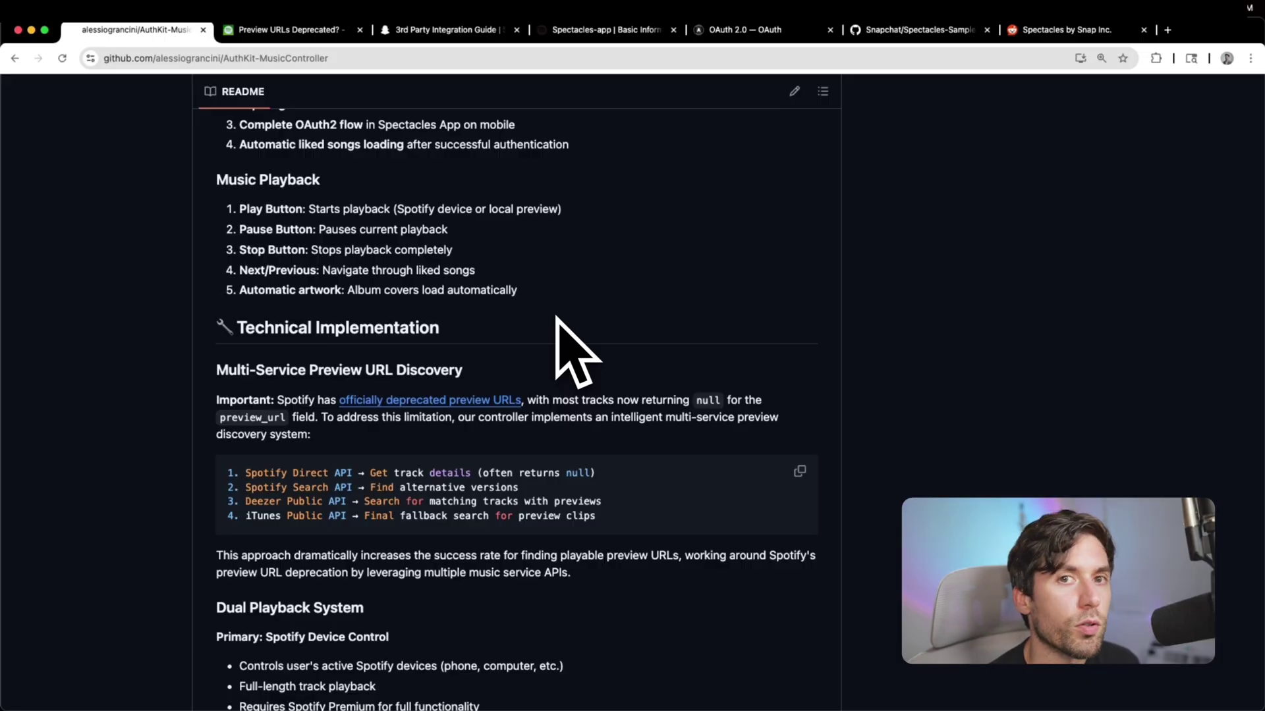
# - Look over the Snap 3rd Party Integration Guide page
pyautogui.click(448, 29)
pyautogui.scroll(-5, 550, 290)
pyautogui.scroll(-5, 632, 338)
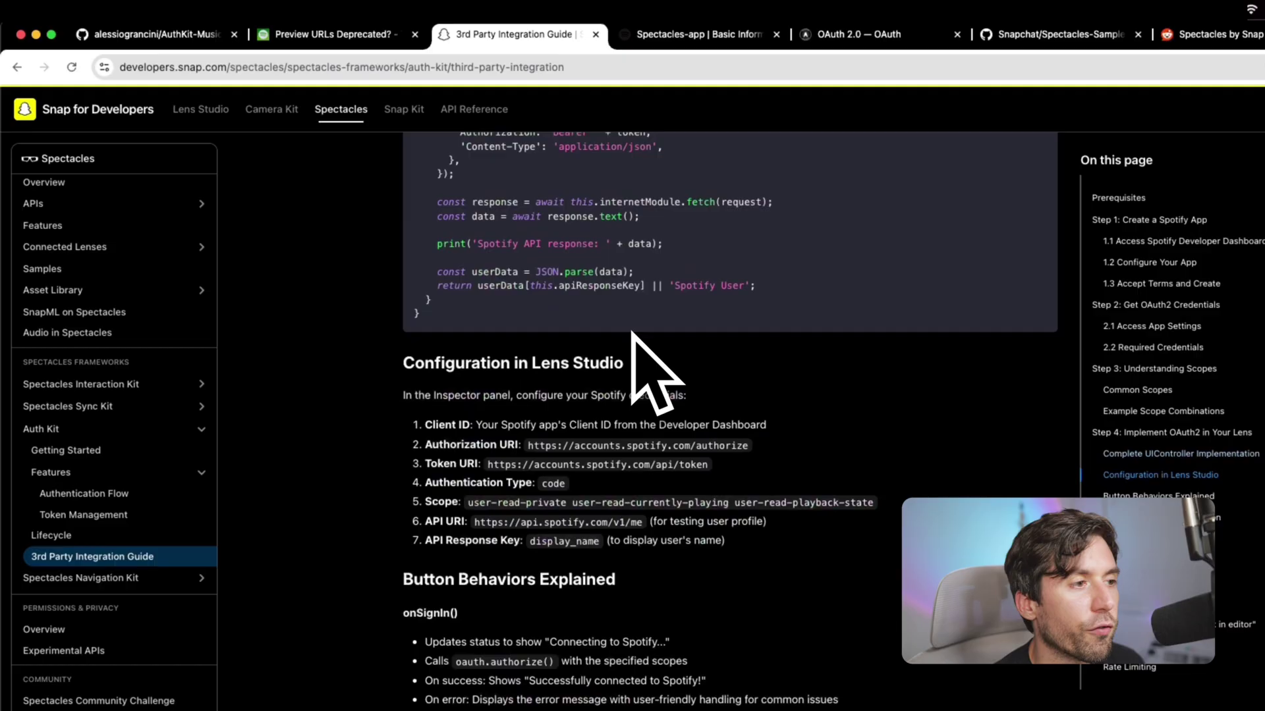
pyautogui.scroll(6, 632, 338)
# - Return to the AuthKit-MusicController README and scroll through it
pyautogui.click(136, 36)
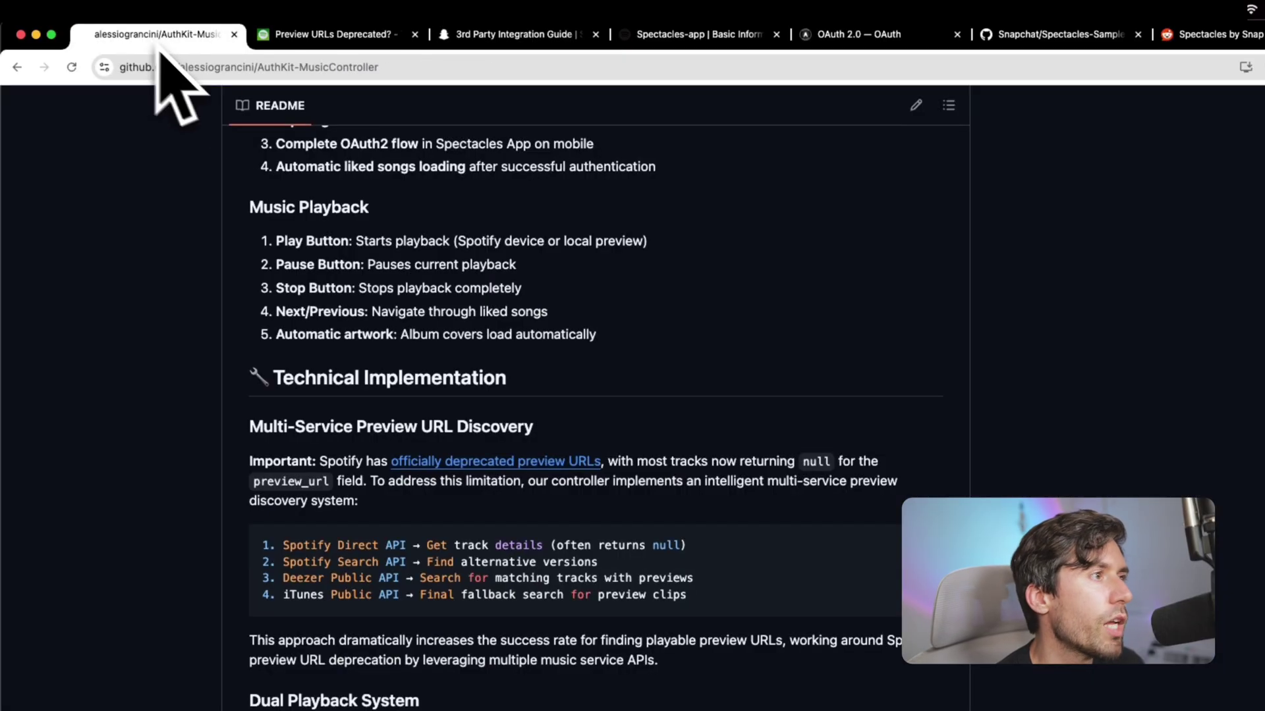
pyautogui.scroll(6, 557, 289)
pyautogui.scroll(15, 558, 288)
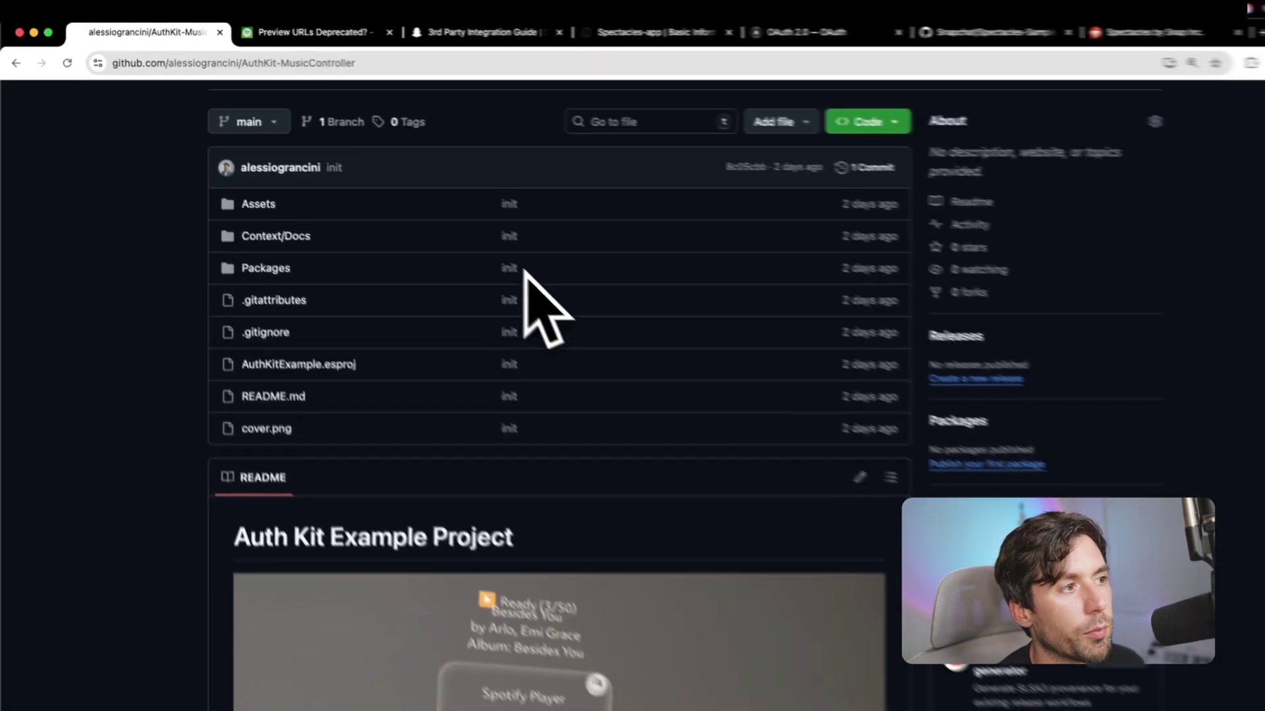
pyautogui.scroll(-10, 474, 277)
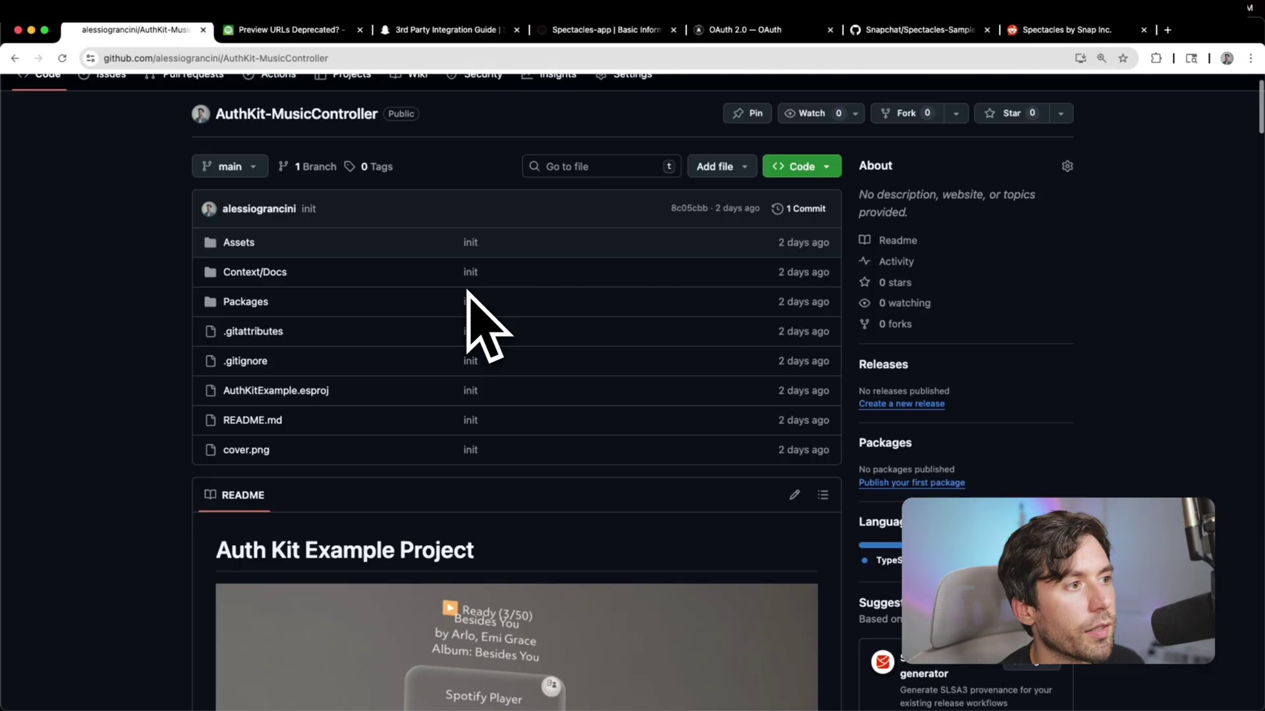
pyautogui.scroll(8, 468, 291)
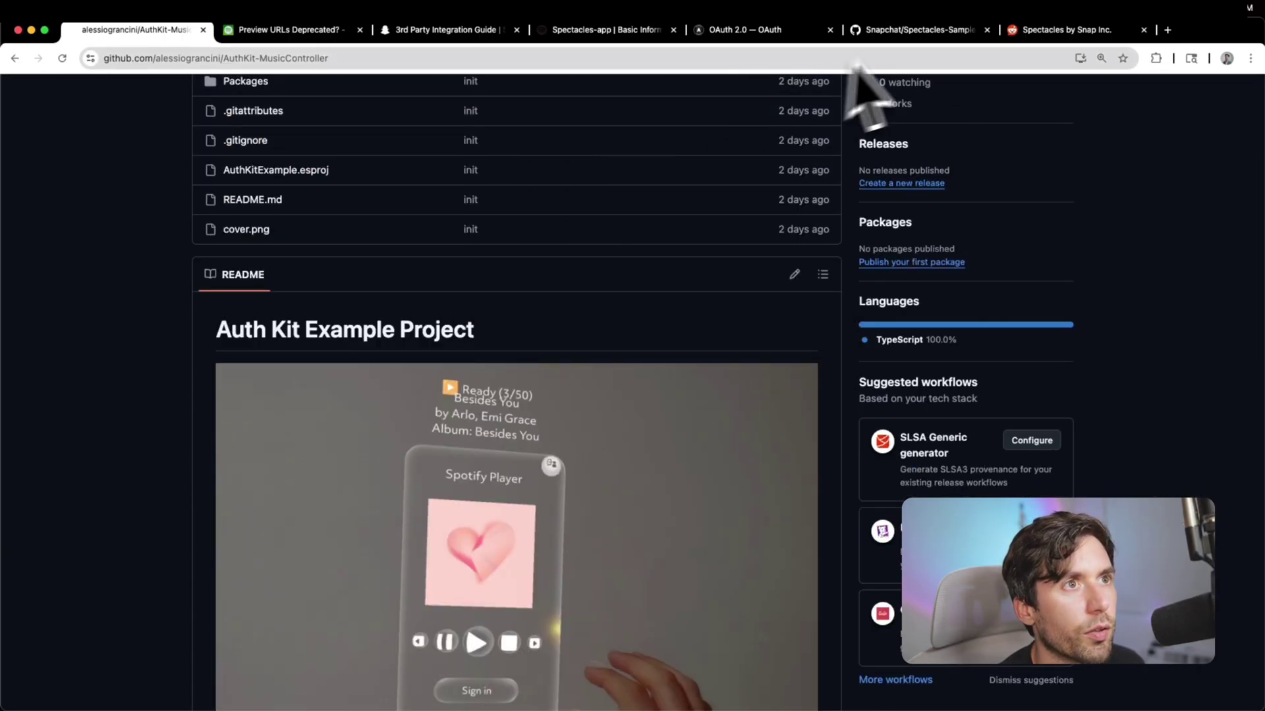
# - Switch to the Snapchat/Spectacles-Sample repository and scroll down its Spectacles Templates README
pyautogui.click(882, 30)
pyautogui.scroll(-12, 896, 475)
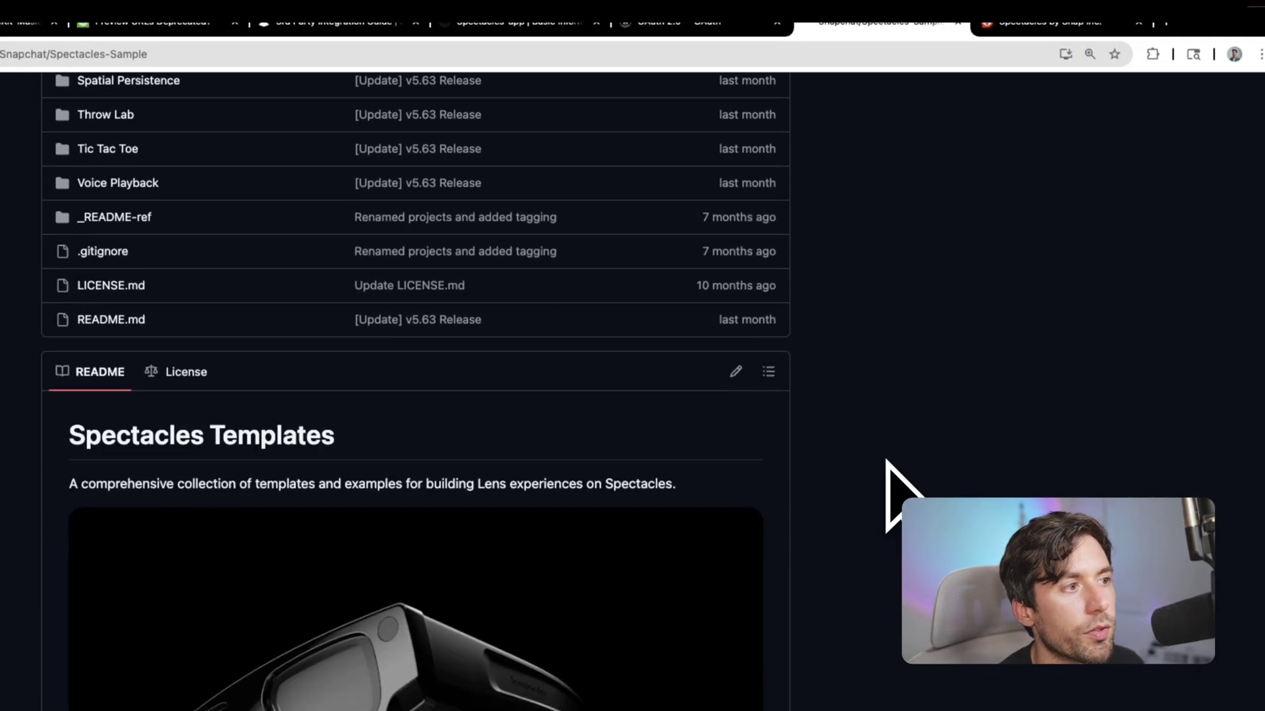
pyautogui.scroll(-15, 886, 461)
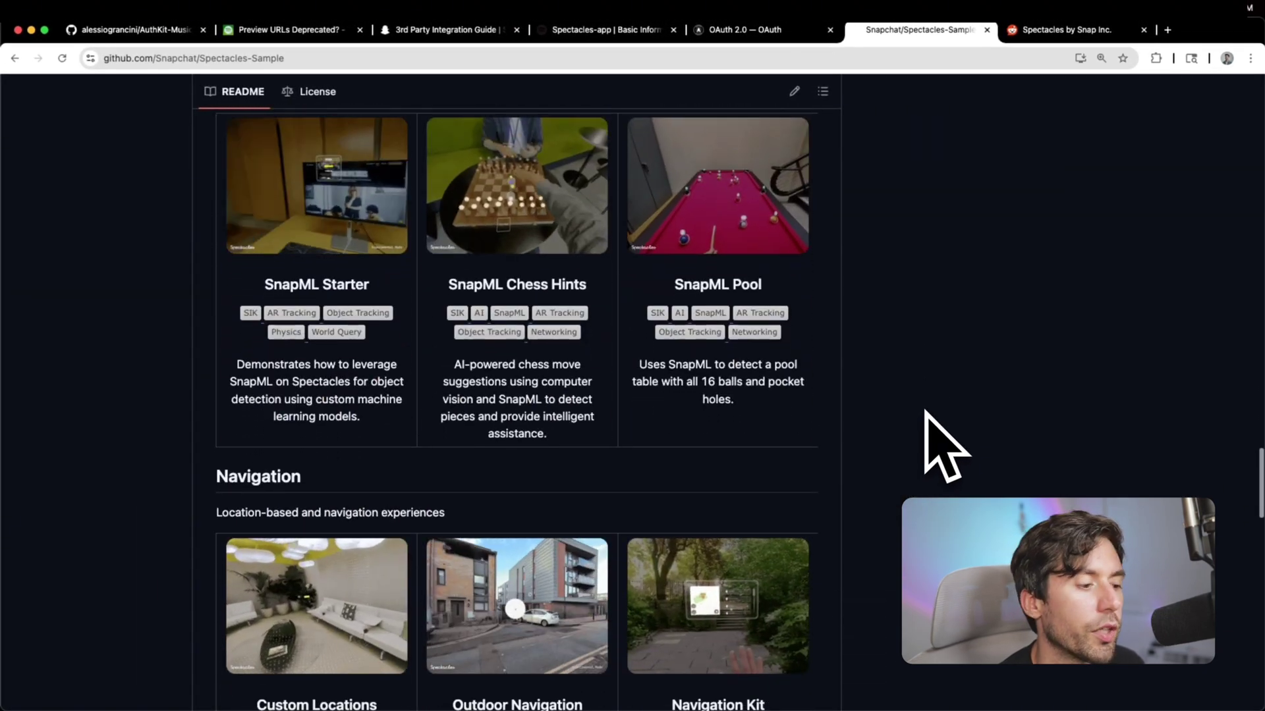
# - Scroll through the Spectacles-Sample README's sample project cards, down and back up
pyautogui.scroll(-5, 948, 414)
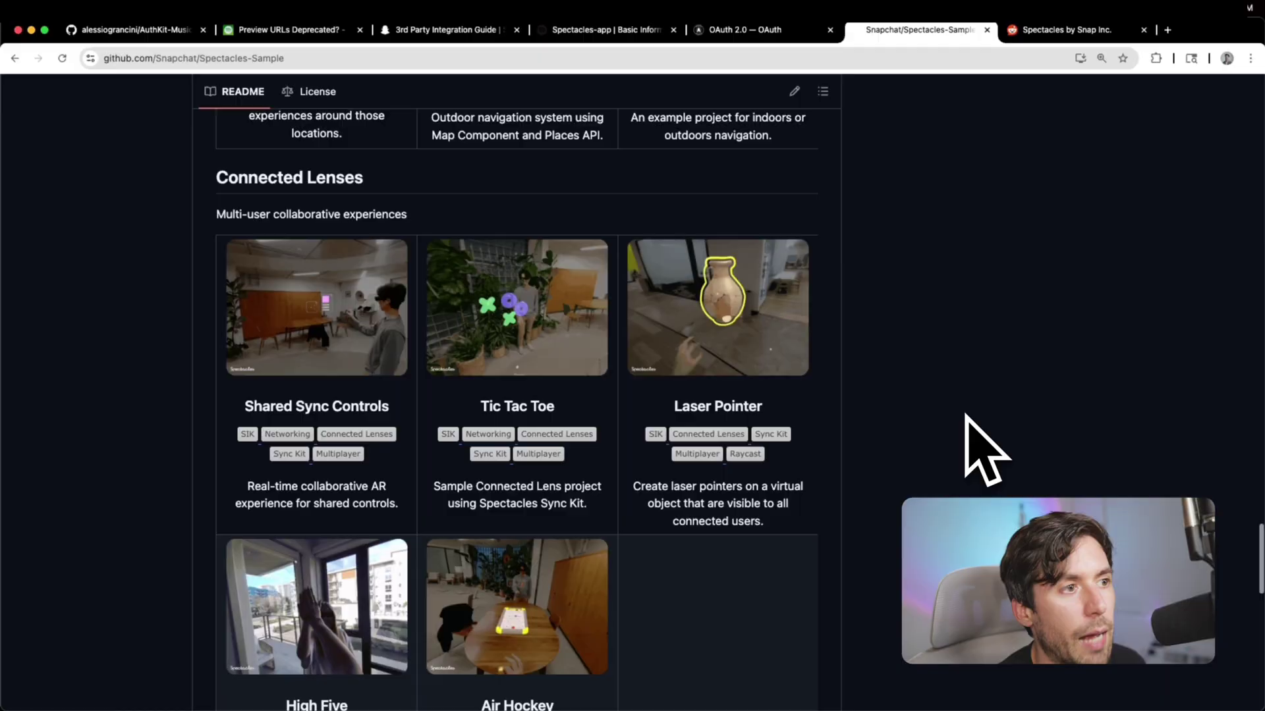
pyautogui.scroll(-6, 966, 416)
pyautogui.scroll(12, 966, 416)
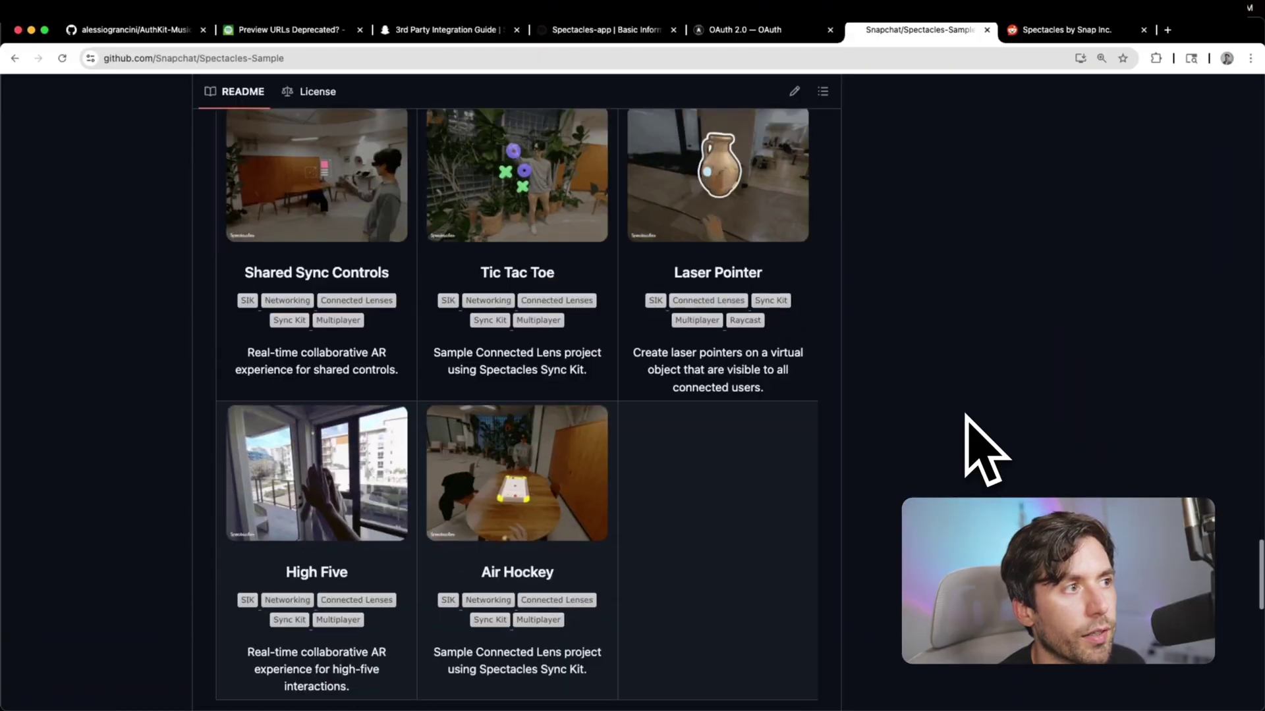
pyautogui.scroll(15, 965, 422)
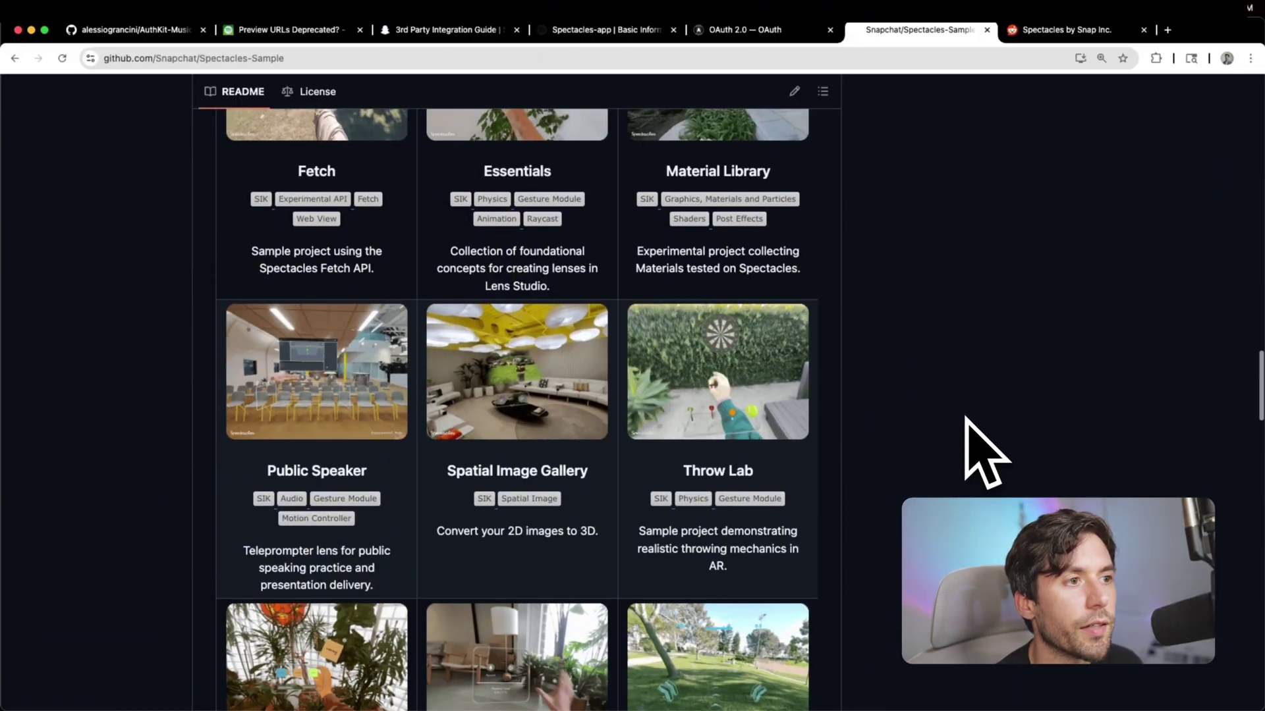
pyautogui.scroll(10, 846, 438)
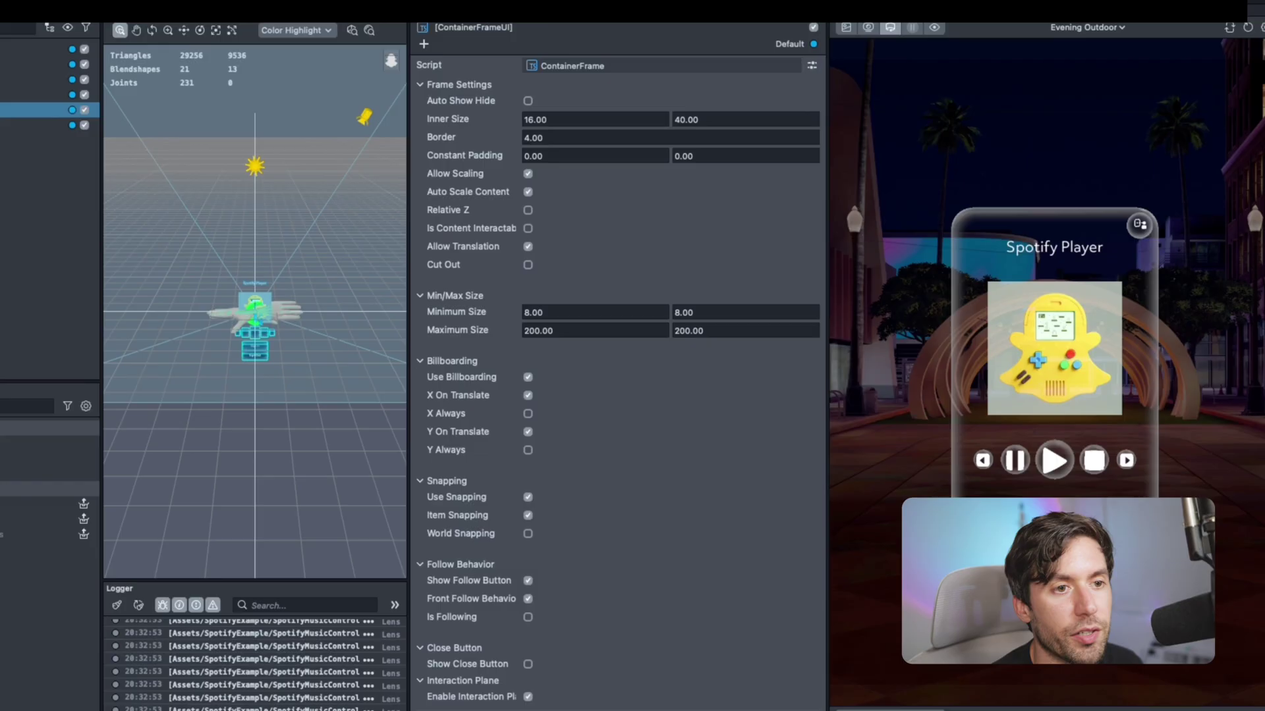
# - Collapse the ContainerFrame component of [ContainerFrameUI], leaving only its Transform visible
pyautogui.scroll(3, 818, 395)
pyautogui.click(495, 161)
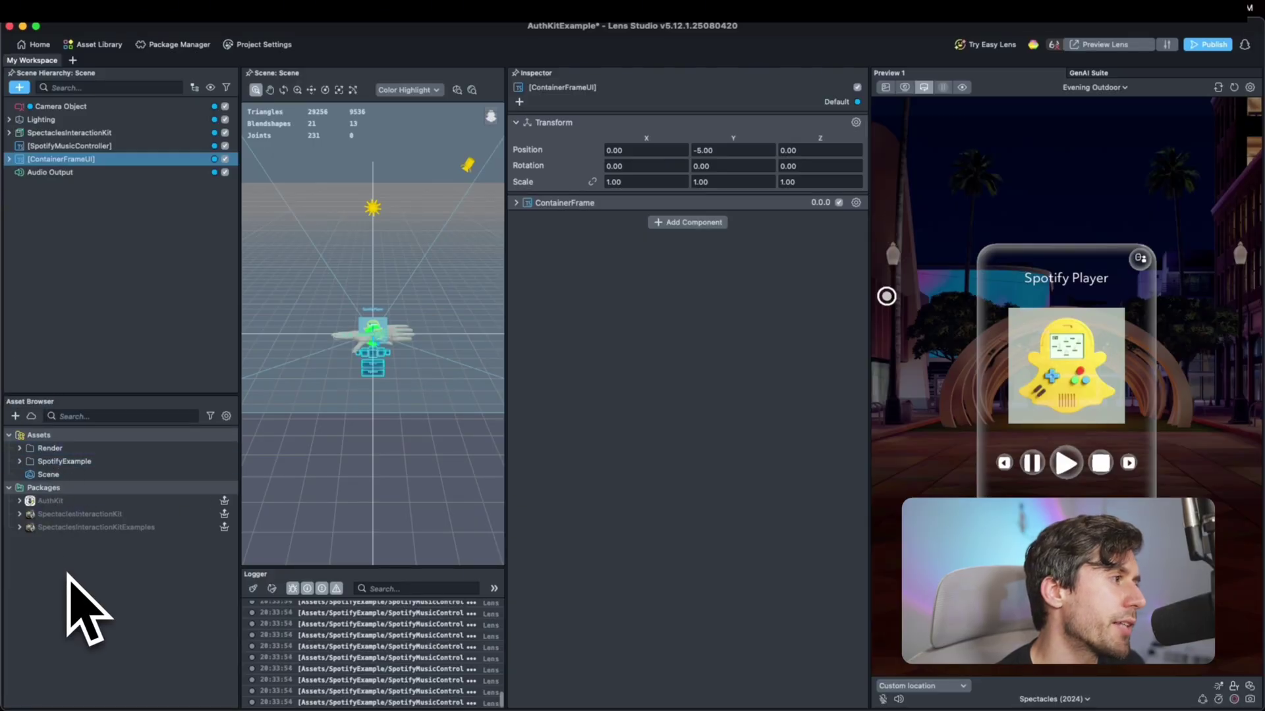
# - Browse the Packages and SpotifyExample asset folders and select the SpotifyMusicController script
pyautogui.click(57, 494)
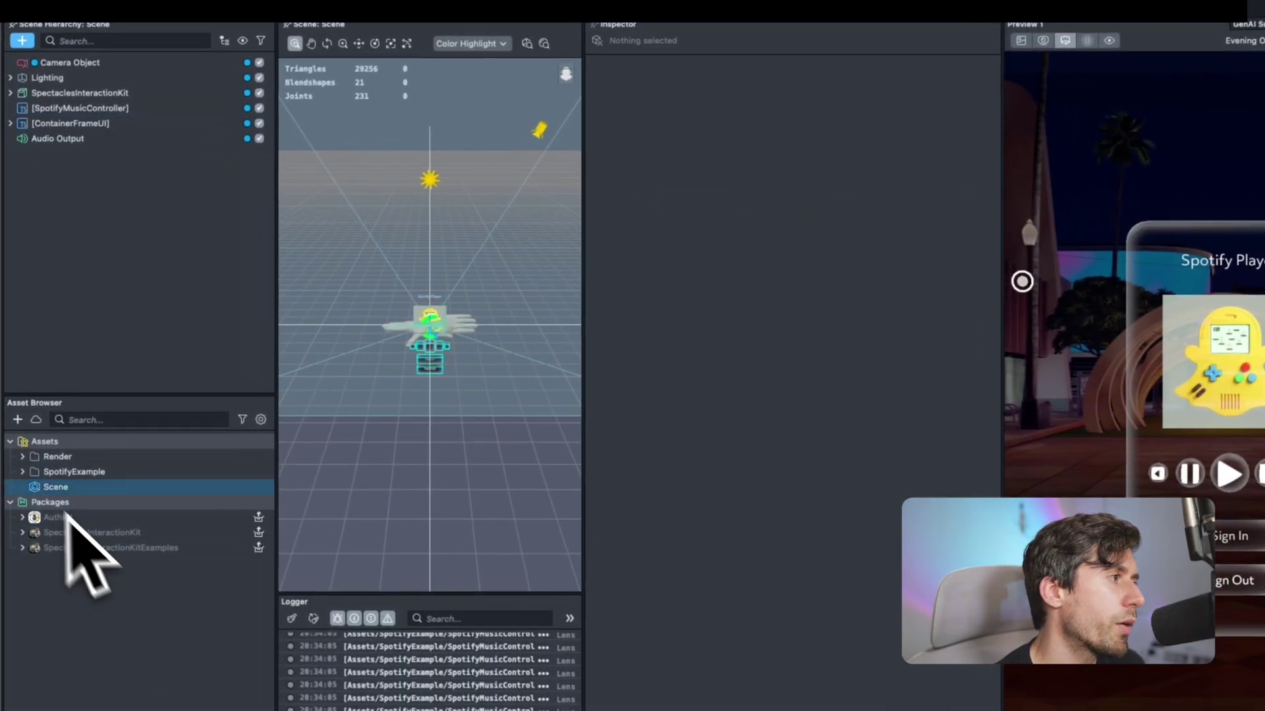
pyautogui.click(19, 461)
pyautogui.click(57, 475)
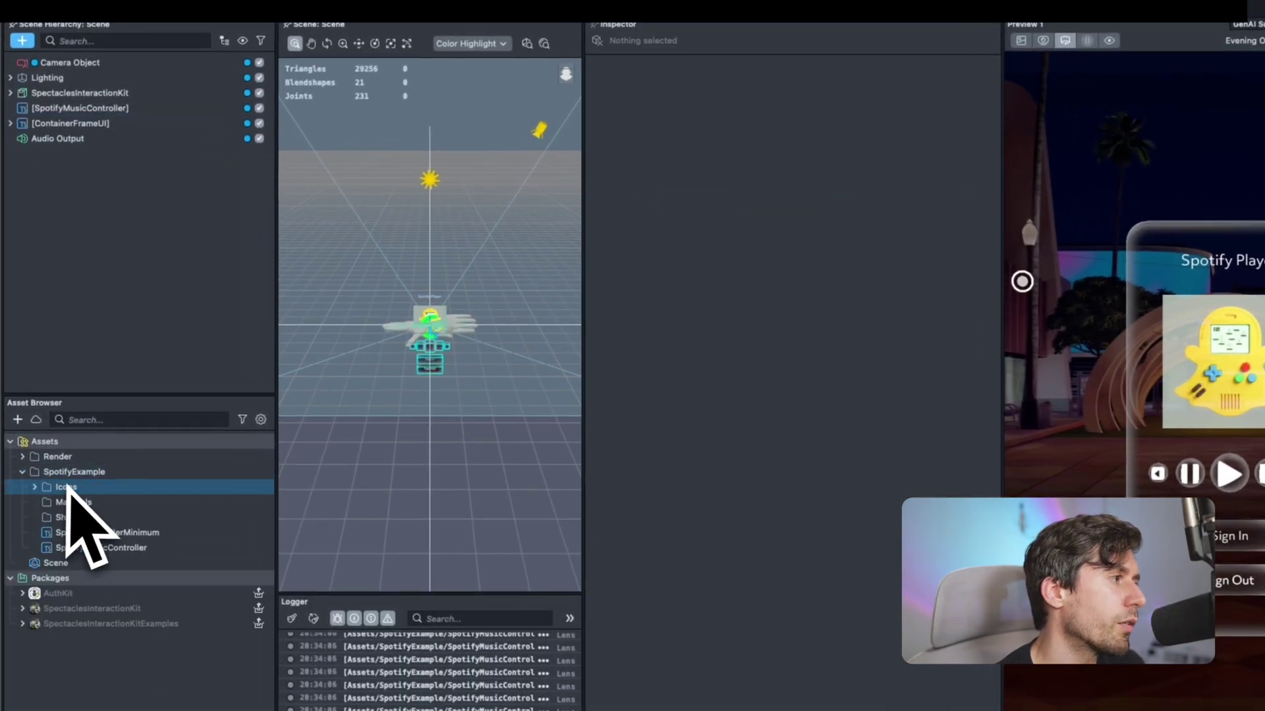
pyautogui.click(68, 461)
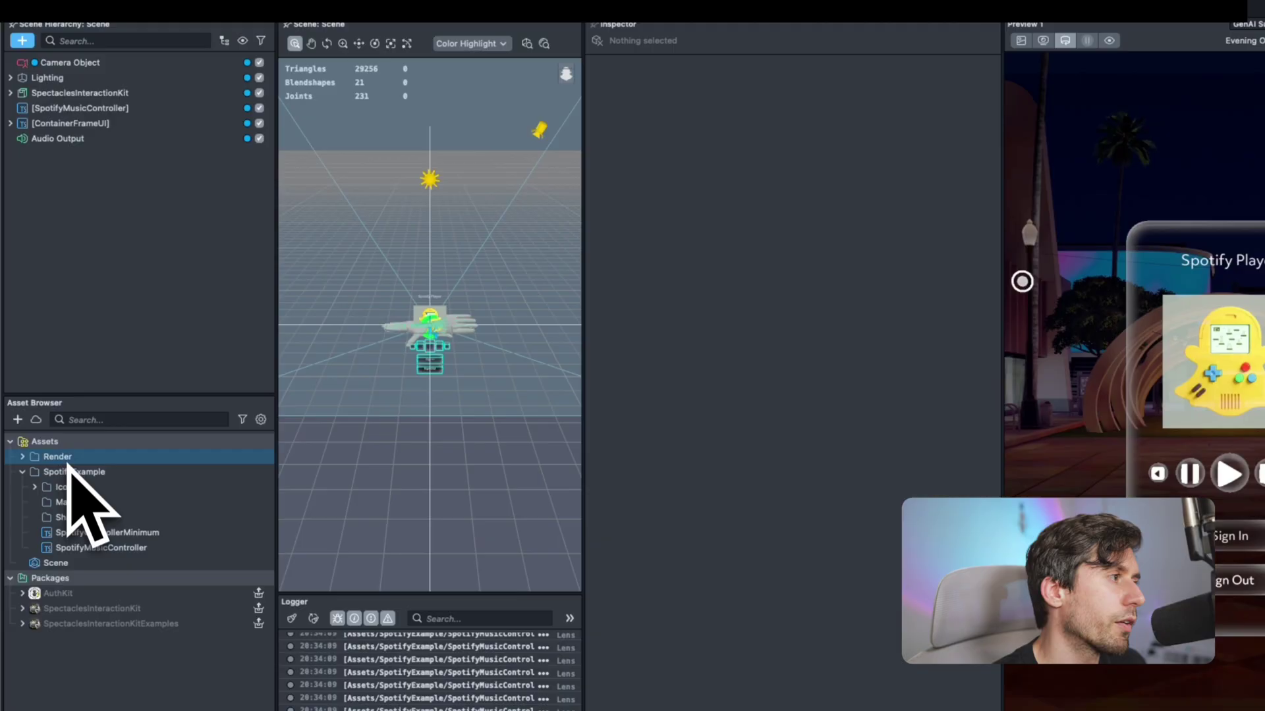
pyautogui.click(41, 471)
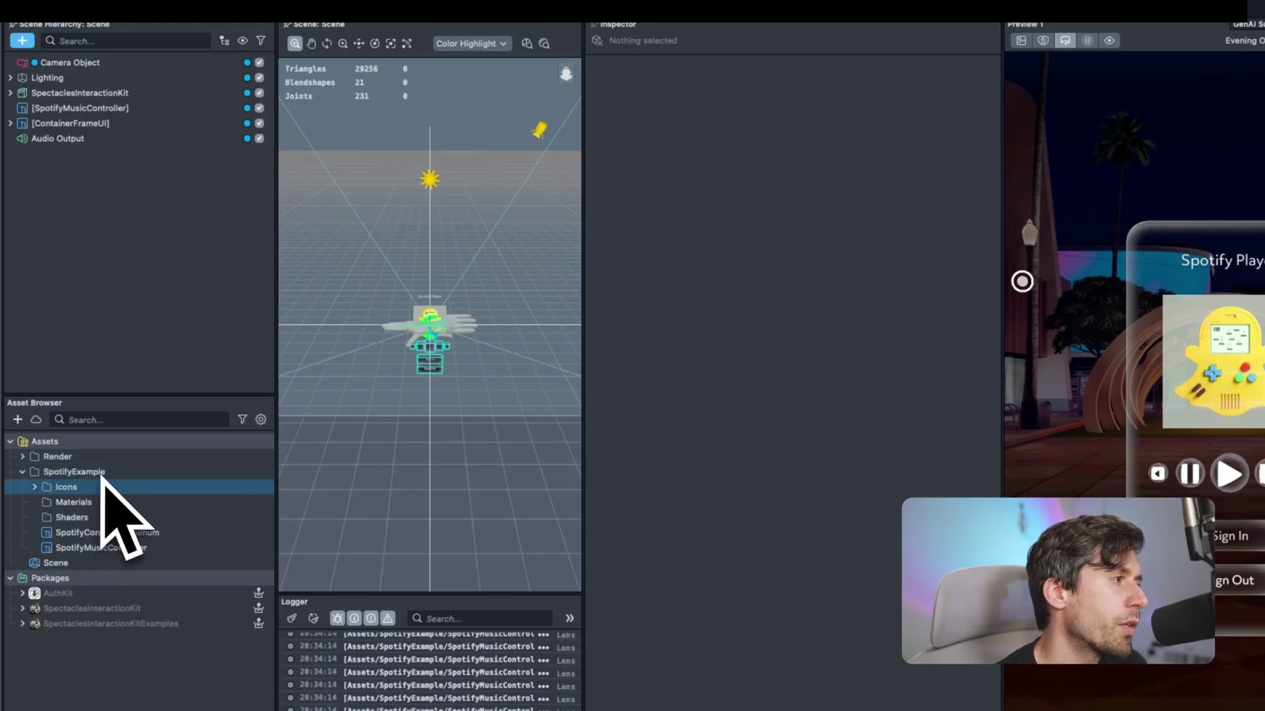
pyautogui.click(102, 548)
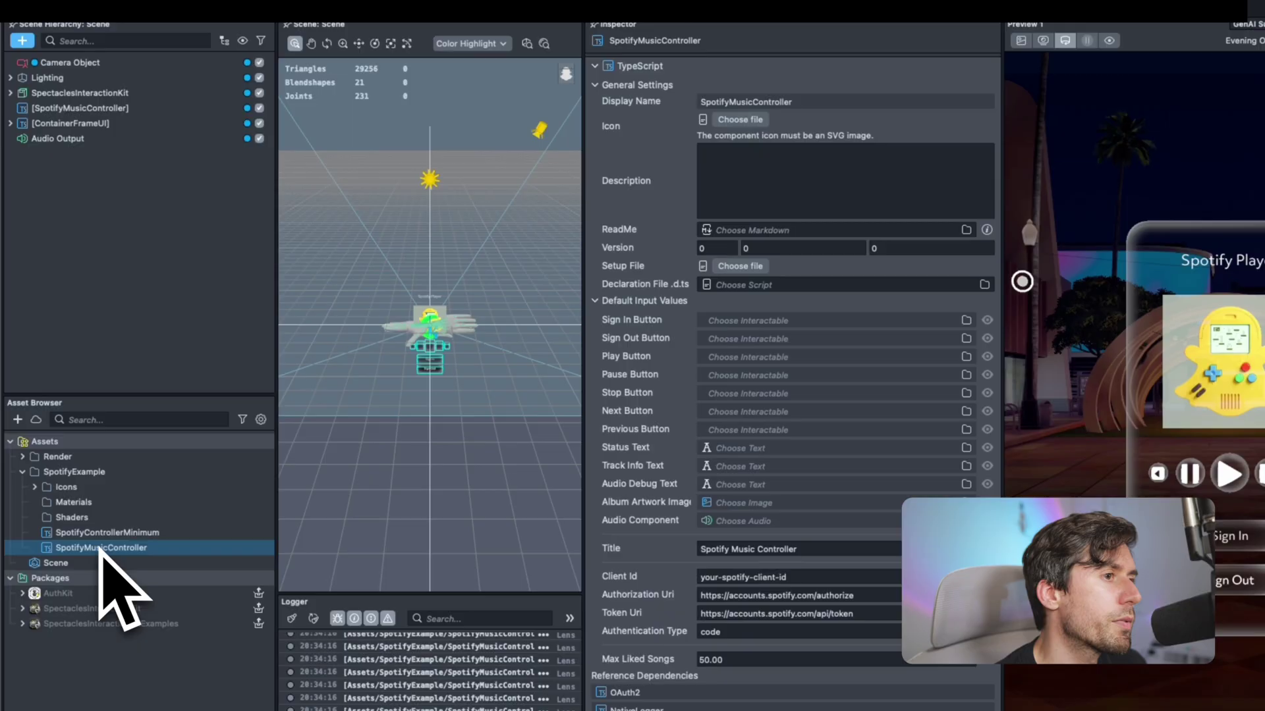
# - Select [SpotifyMusicController], collapse SpotifyControllerMinimum, and expand the SpotifyMusicController component
pyautogui.click(132, 124)
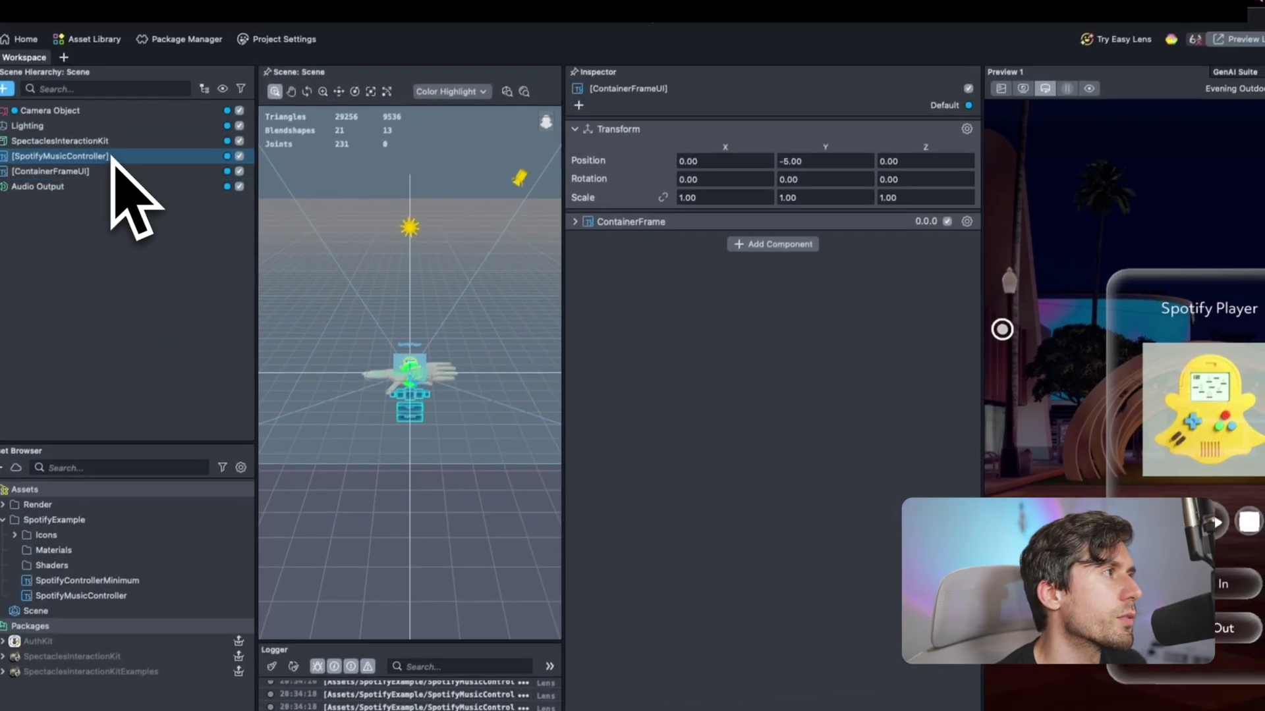
pyautogui.click(111, 157)
pyautogui.click(678, 223)
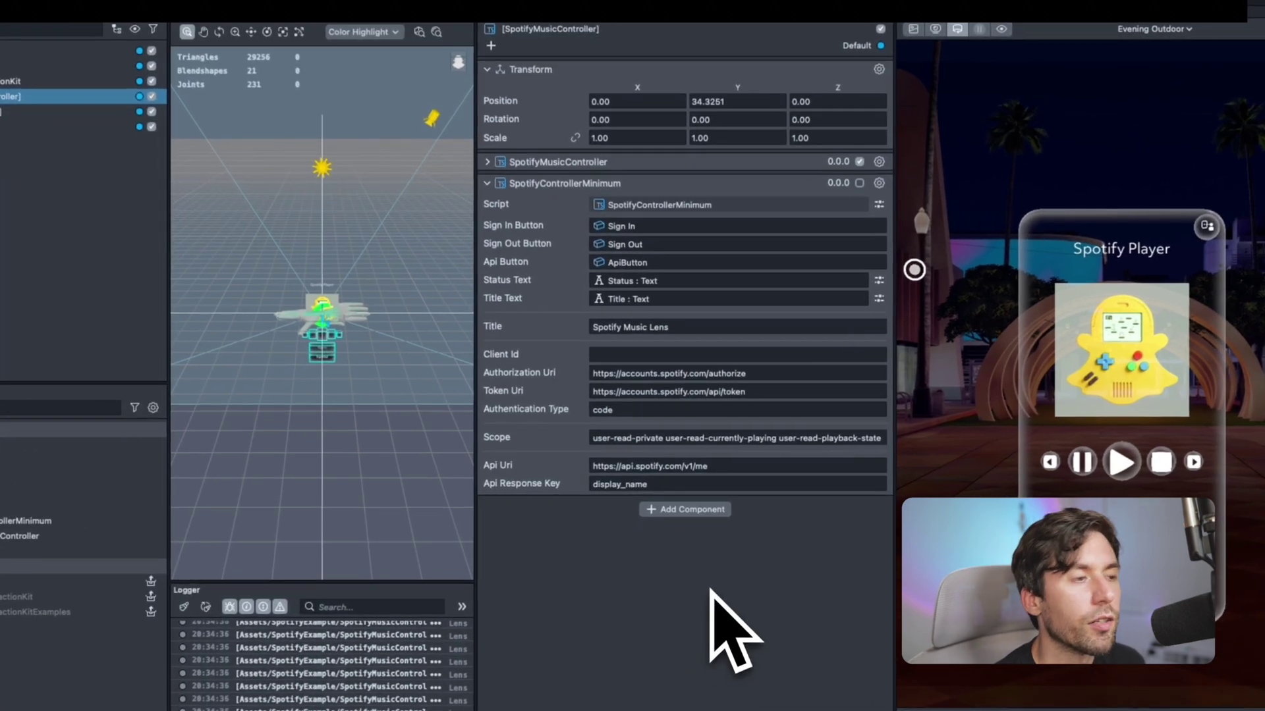
pyautogui.click(662, 183)
pyautogui.click(658, 162)
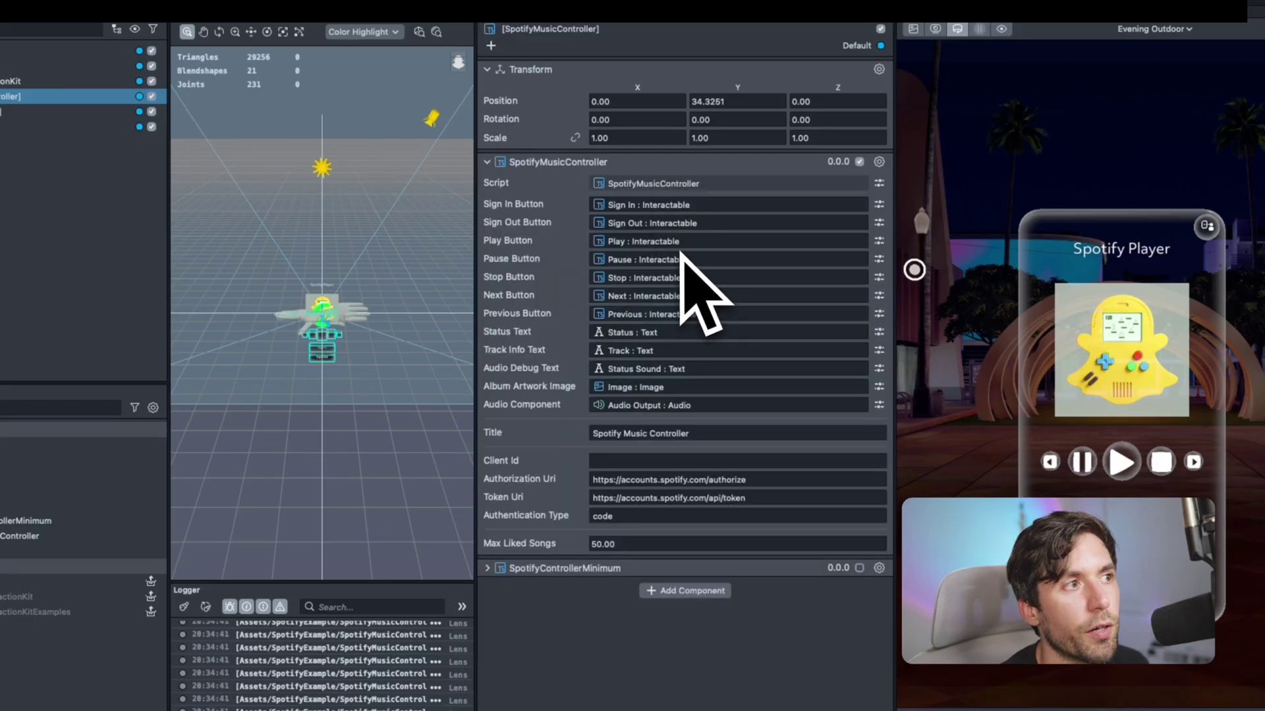